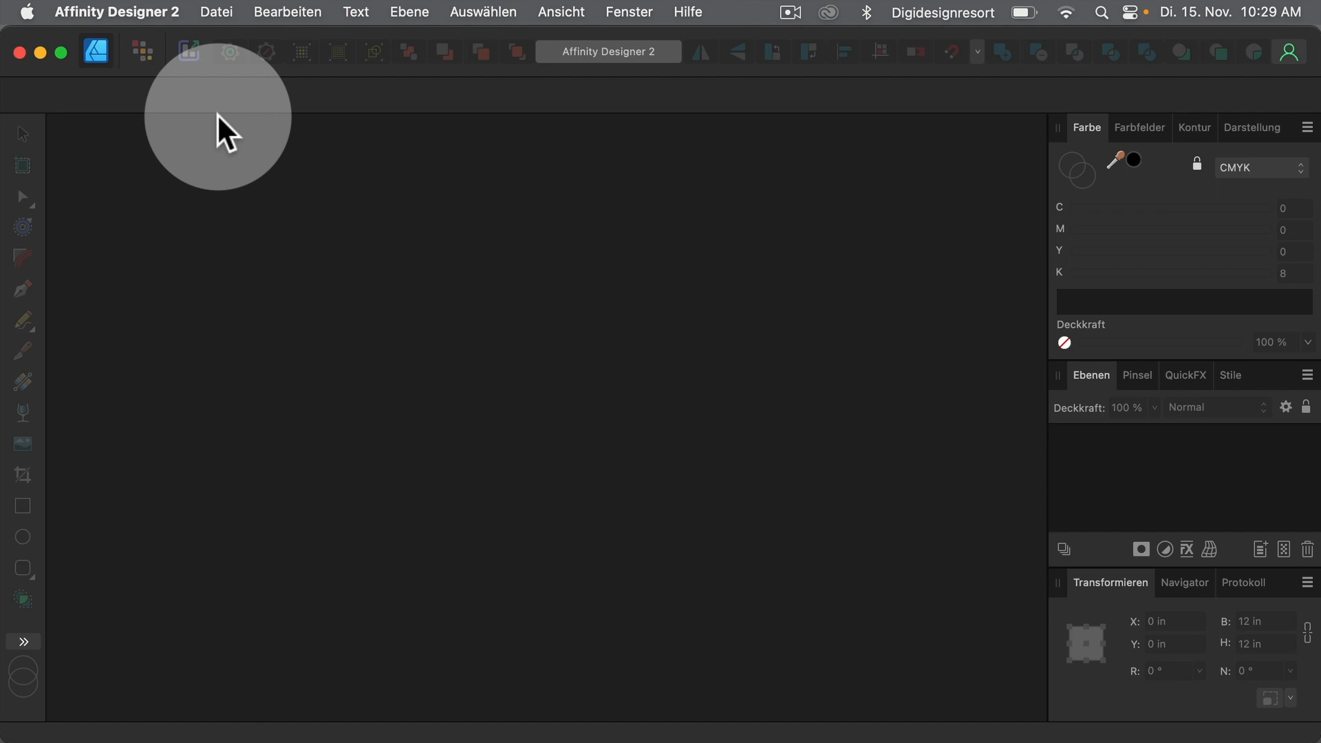
# Open the new document dialog and view the licence and add-on information on the account page.
pyautogui.click(214, 14)
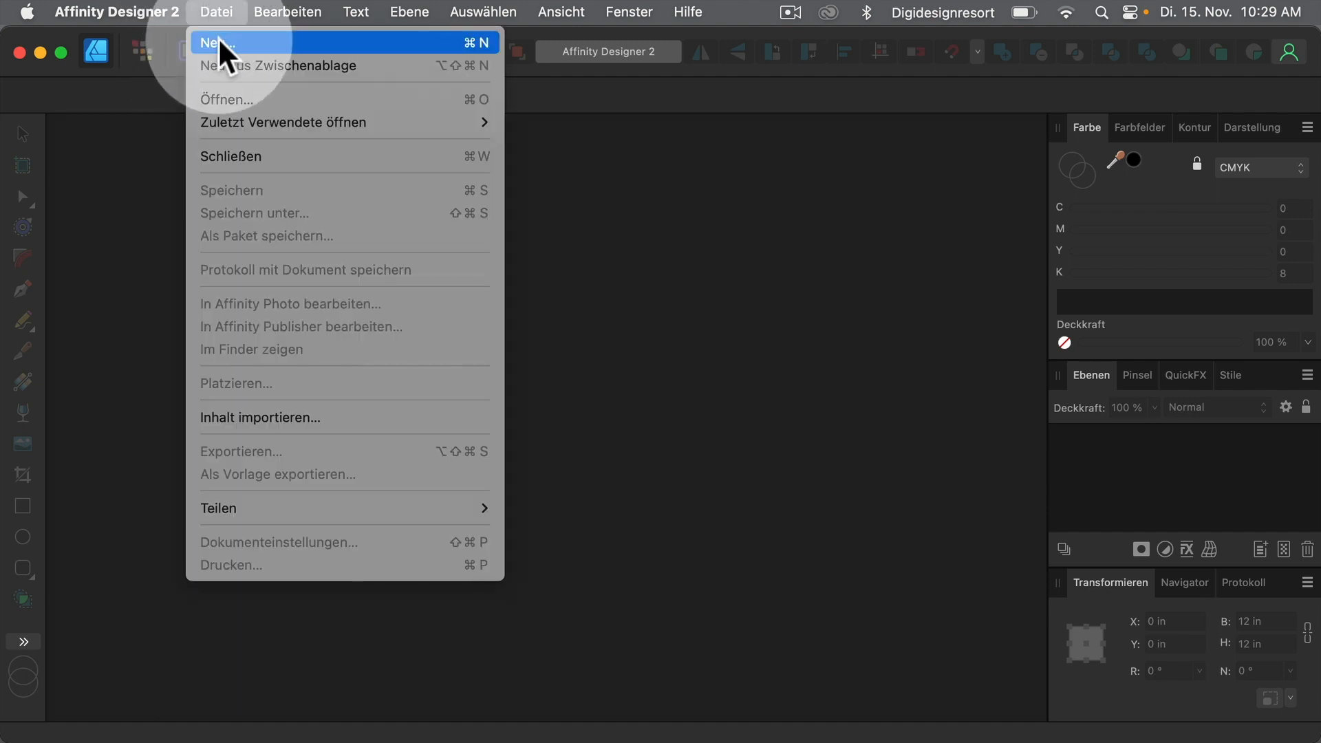
pyautogui.click(217, 43)
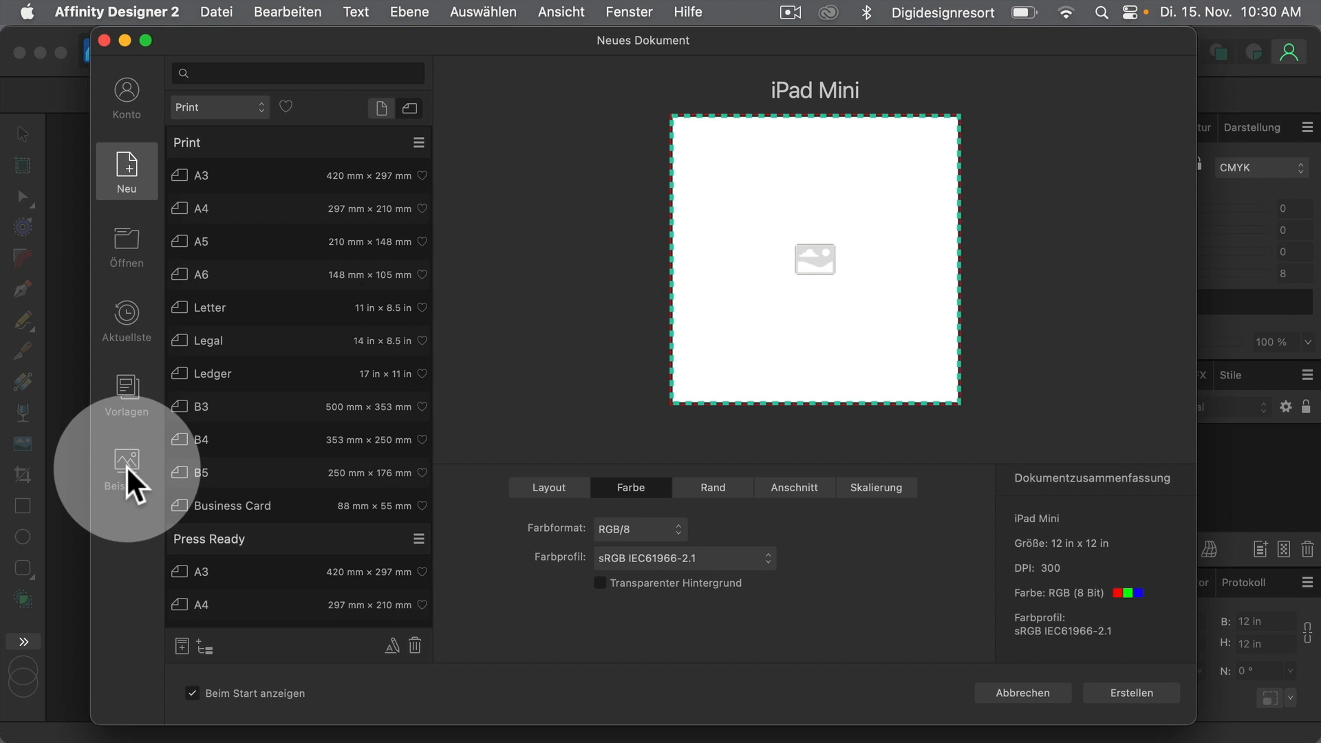
pyautogui.click(131, 79)
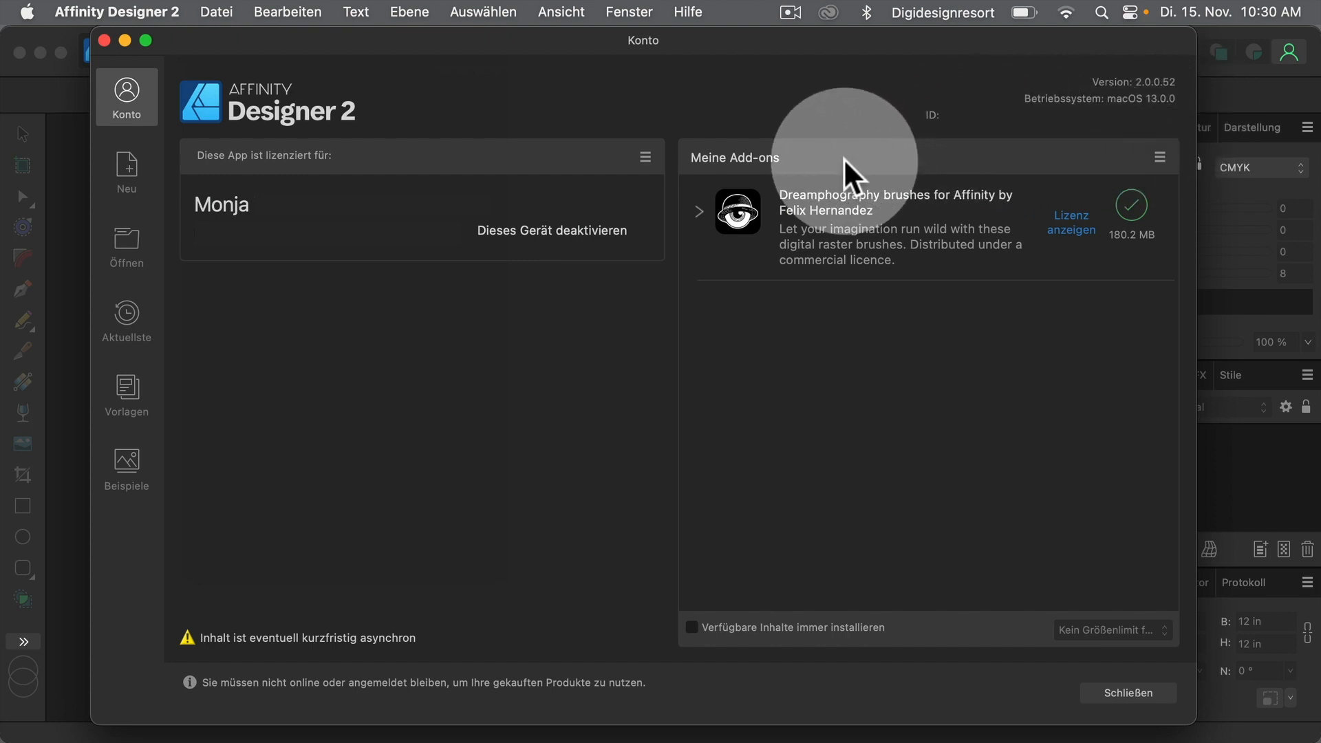
pyautogui.moveTo(1173, 194)
pyautogui.mouseDown()
pyautogui.moveTo(1175, 402)
pyautogui.moveTo(1157, 505)
pyautogui.mouseUp()
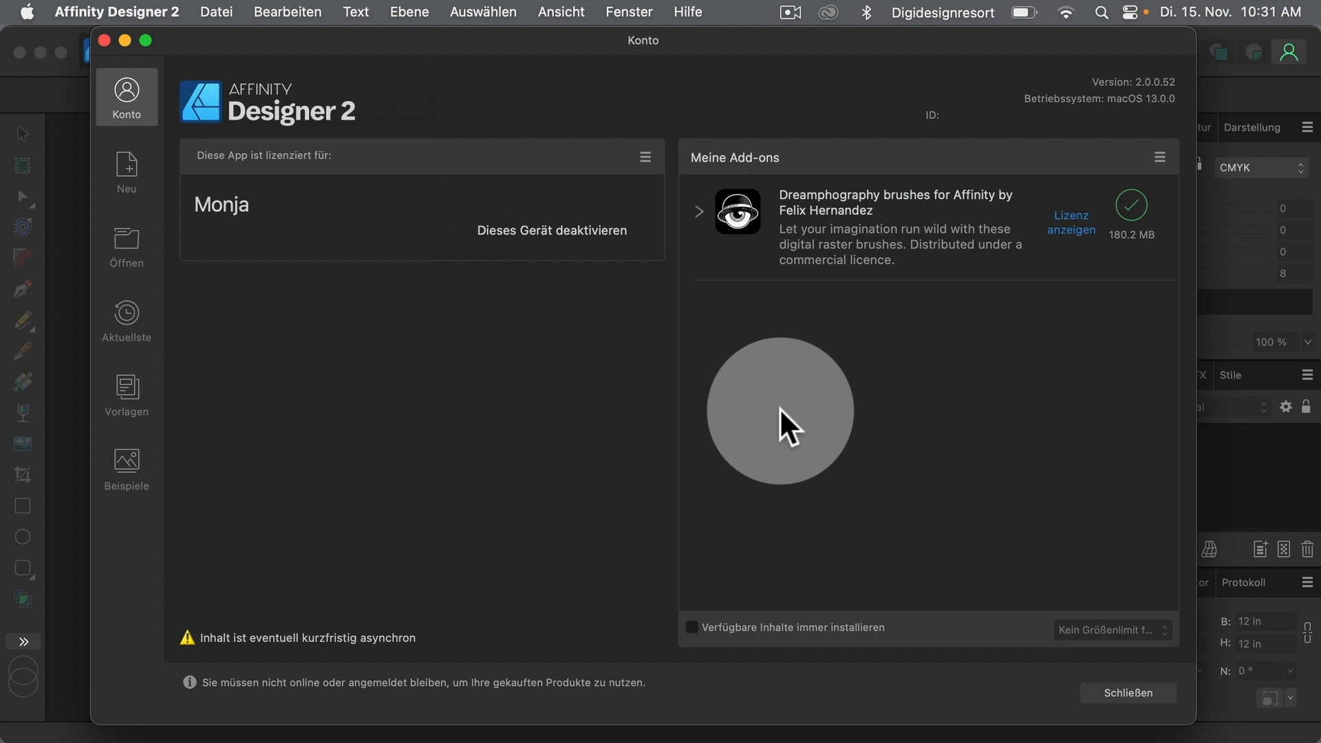
# Browse the new document presets from Print through Web and Devices to Architectural, previewing the Social Media Square Post preset.
pyautogui.click(122, 164)
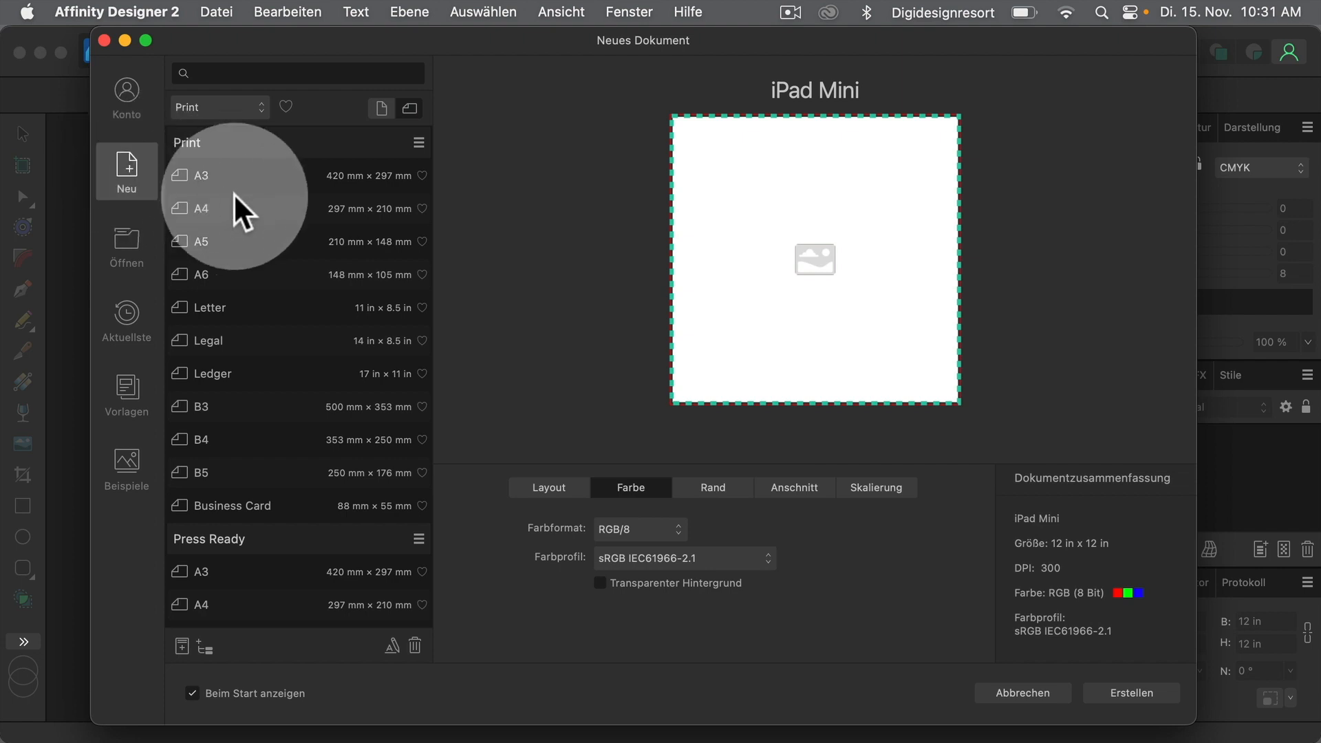
pyautogui.scroll(-1, 234, 193)
pyautogui.scroll(-5, 235, 196)
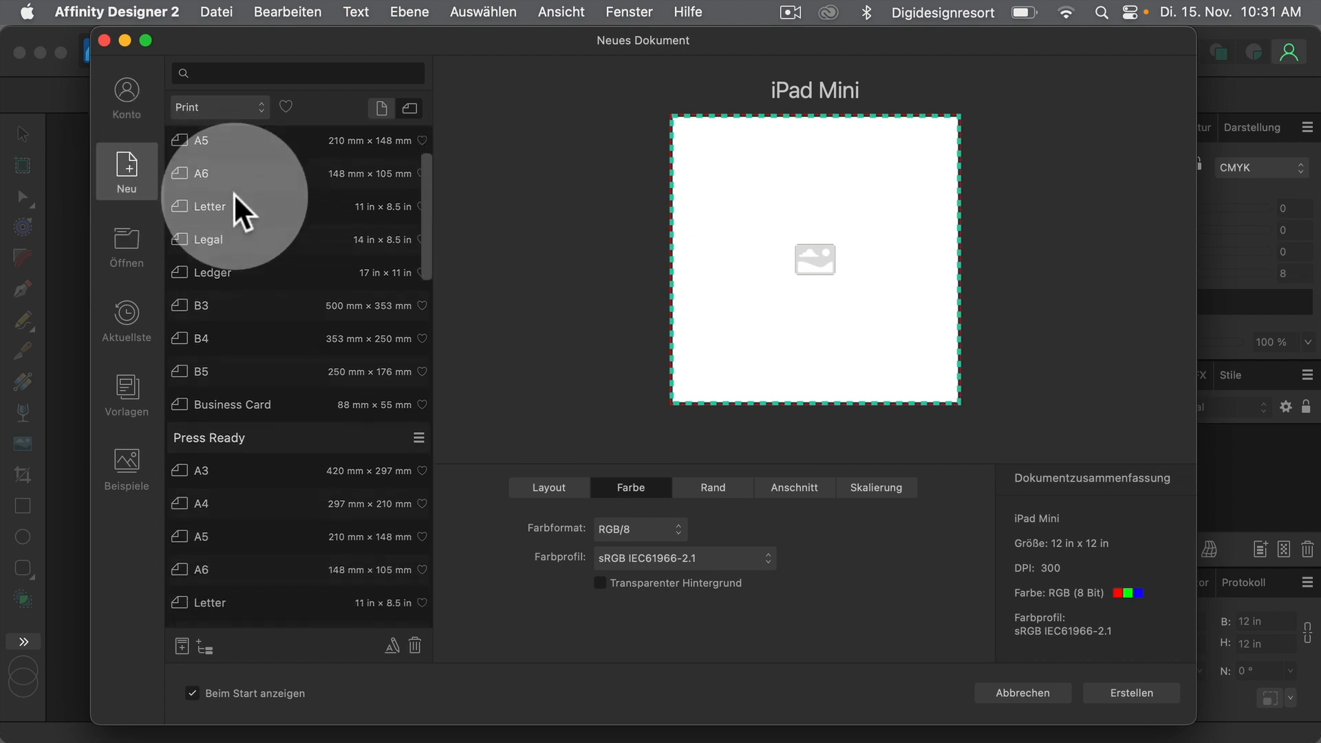
pyautogui.scroll(-8, 234, 195)
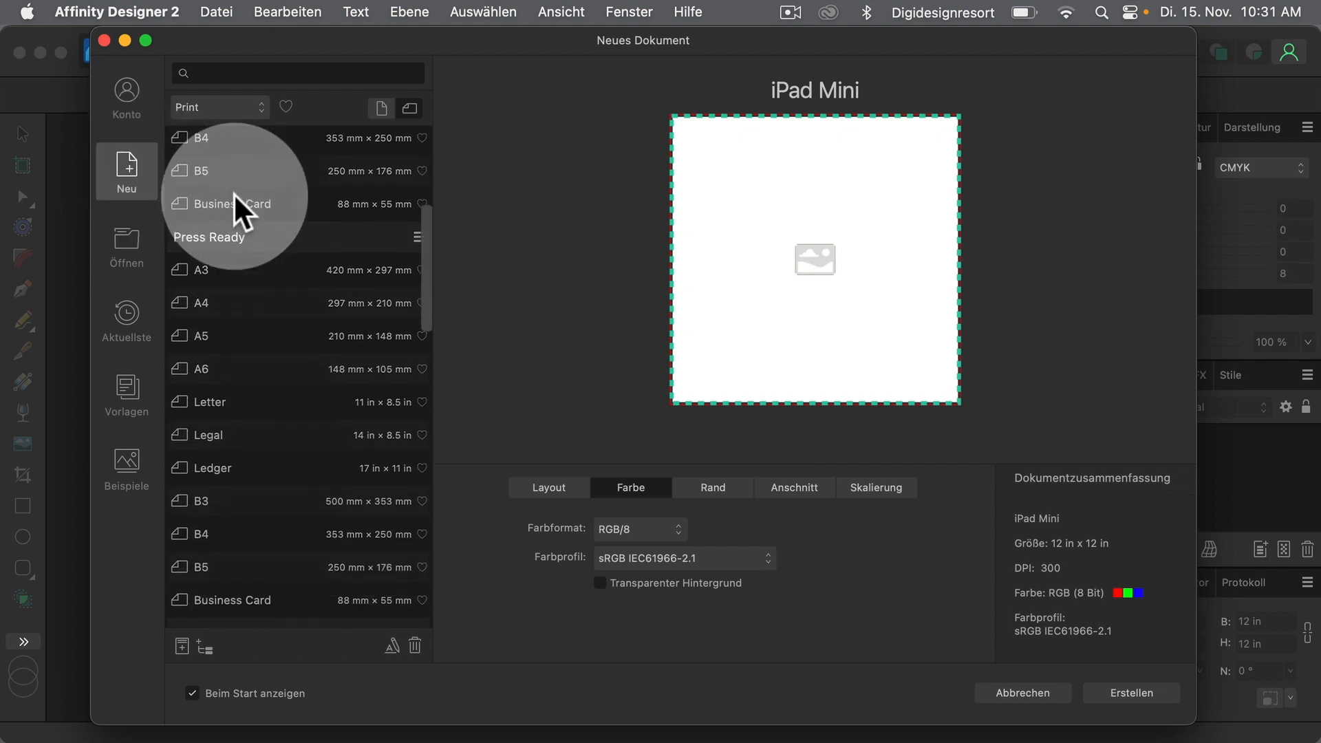
pyautogui.scroll(-9, 233, 192)
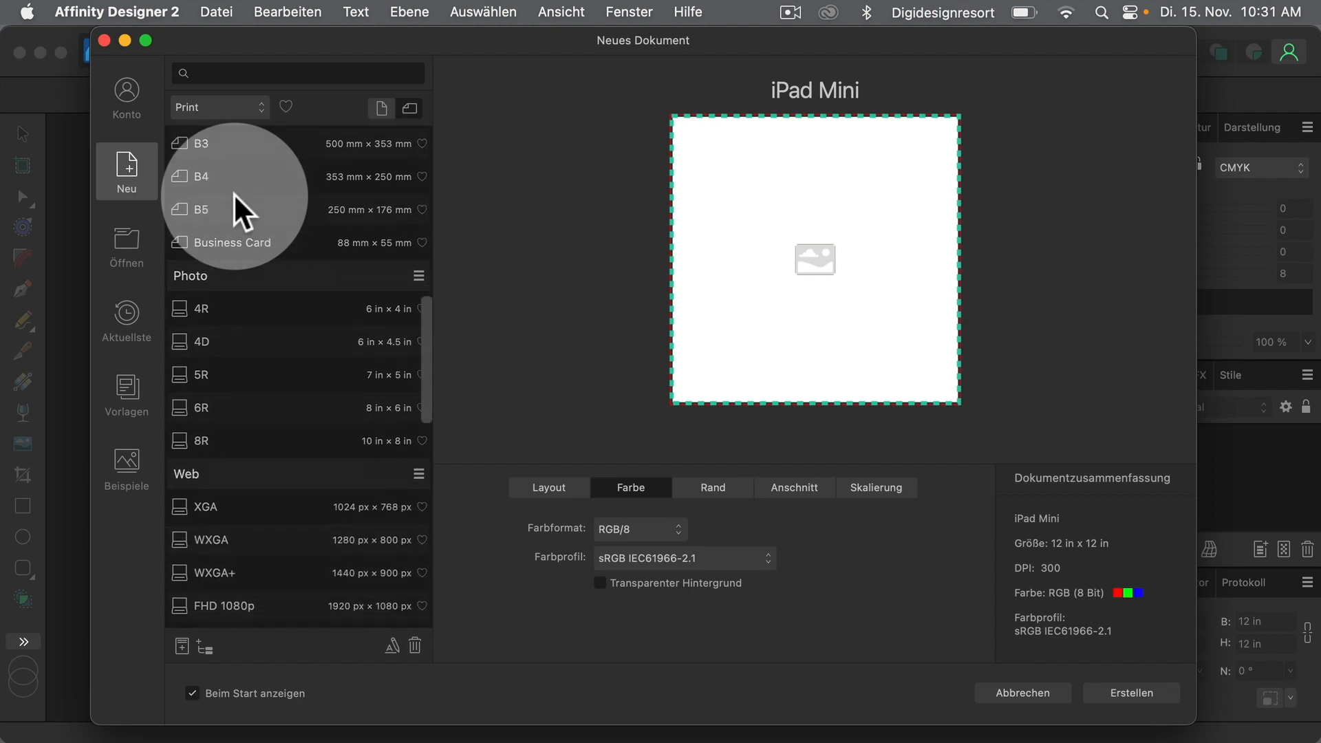
pyautogui.scroll(-8, 233, 193)
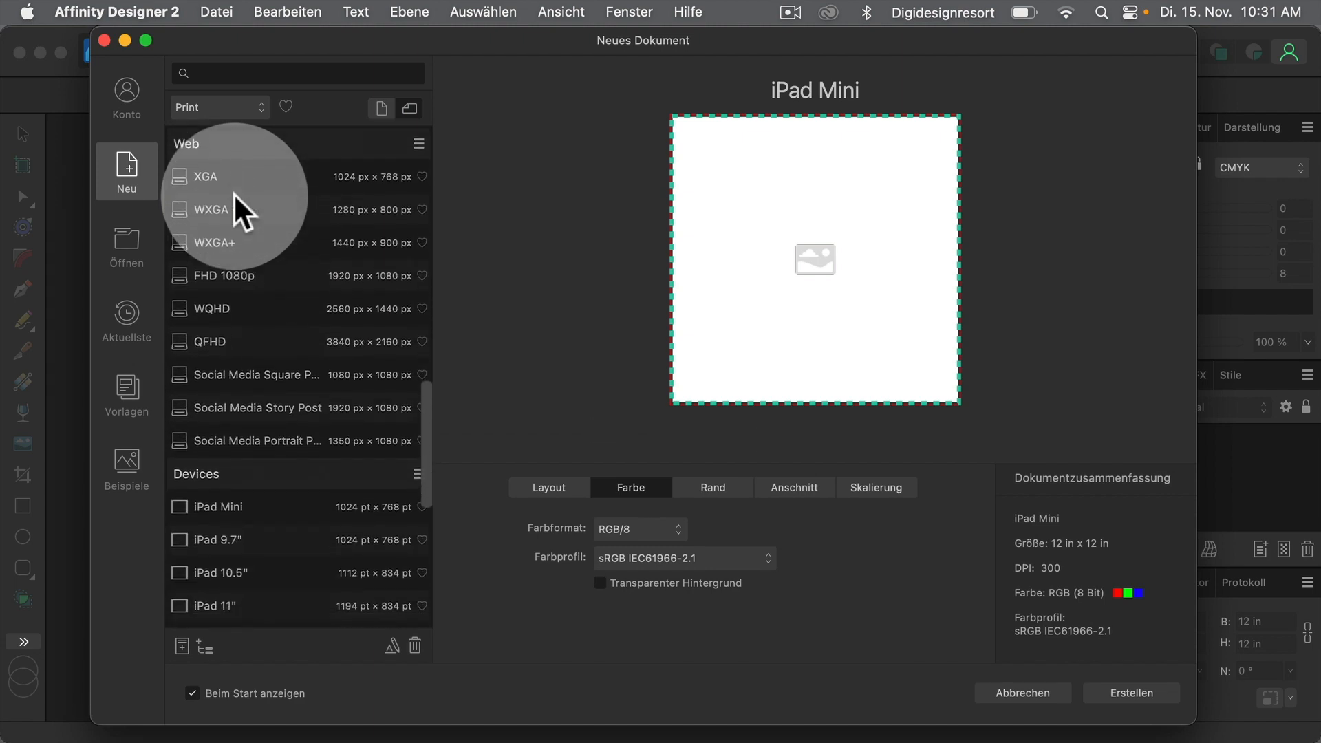
pyautogui.scroll(-3, 234, 193)
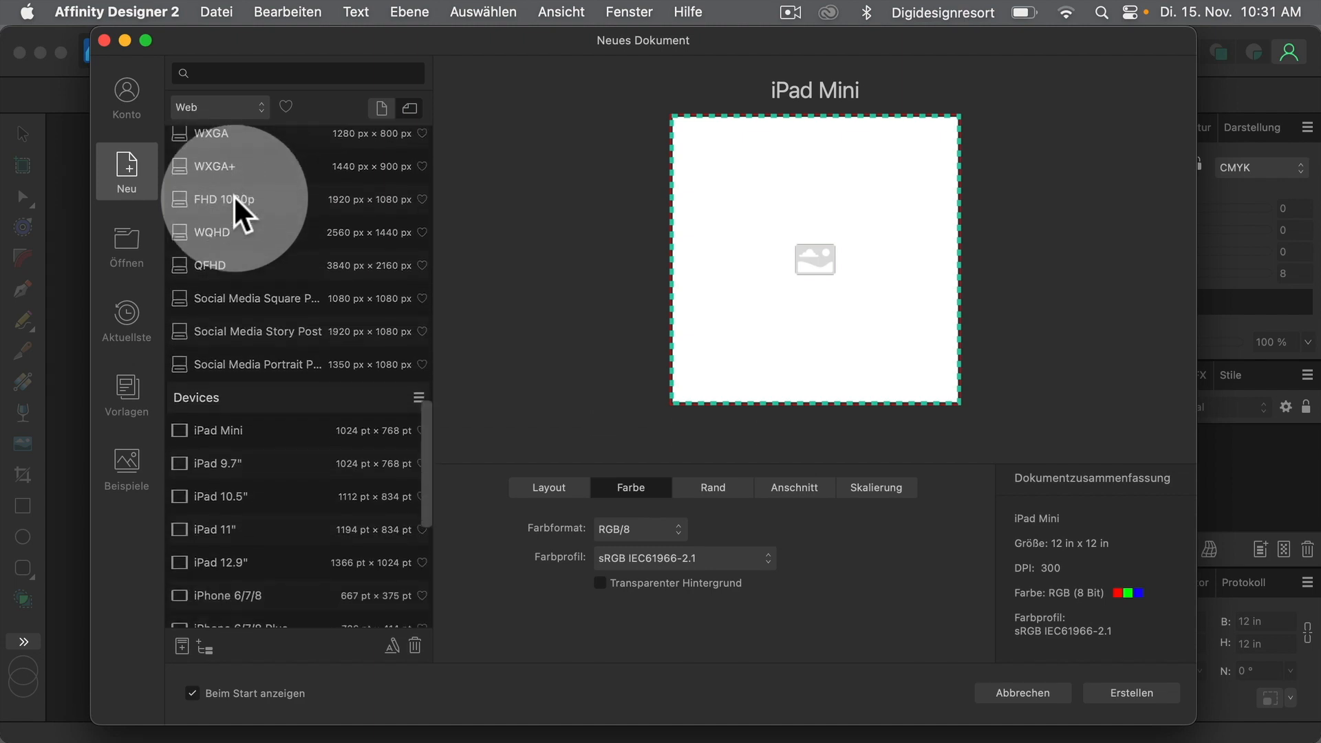
pyautogui.click(268, 263)
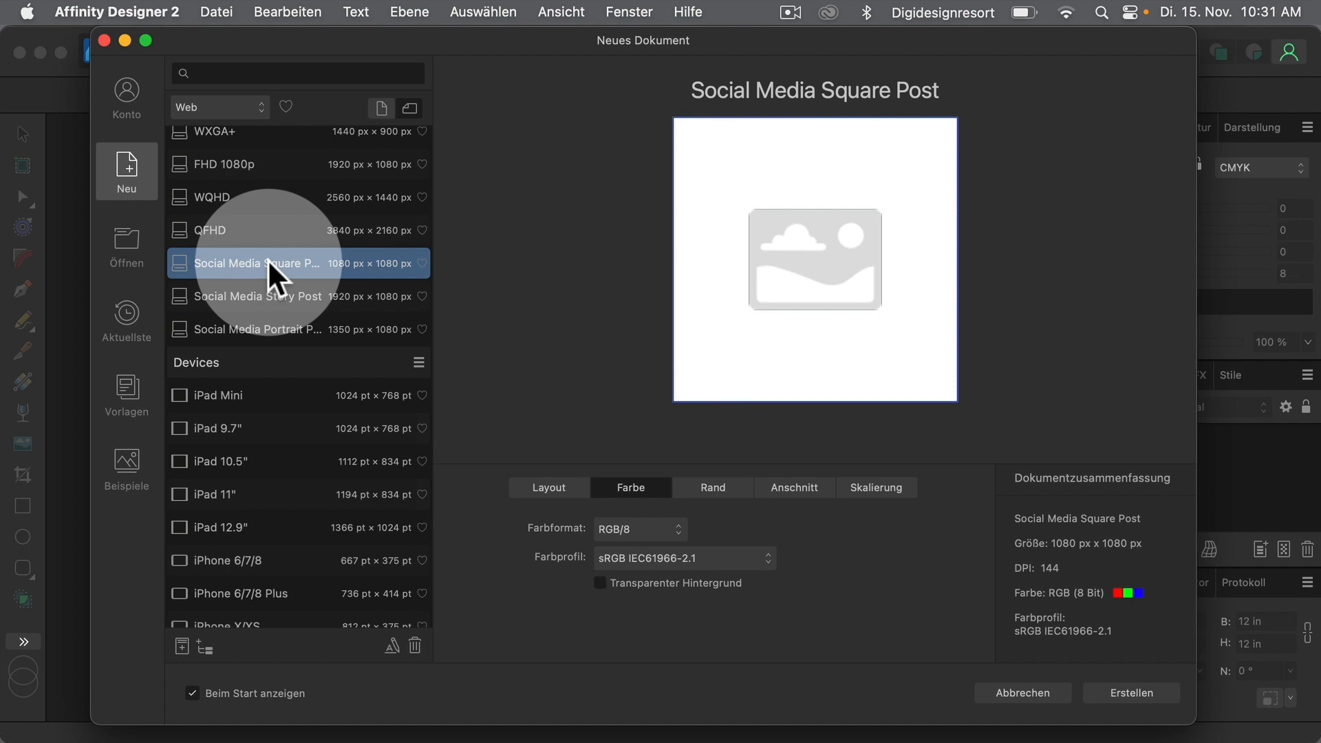
pyautogui.scroll(-7, 268, 304)
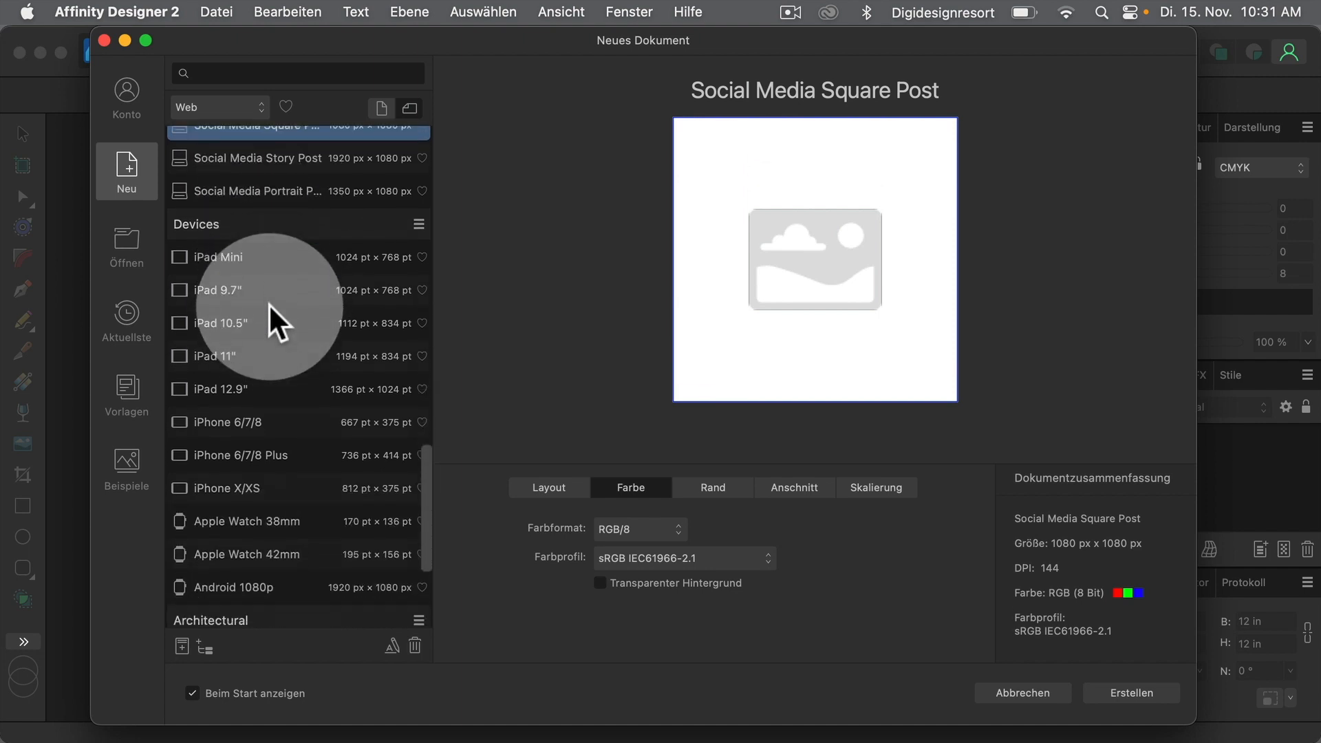
pyautogui.scroll(-5, 269, 290)
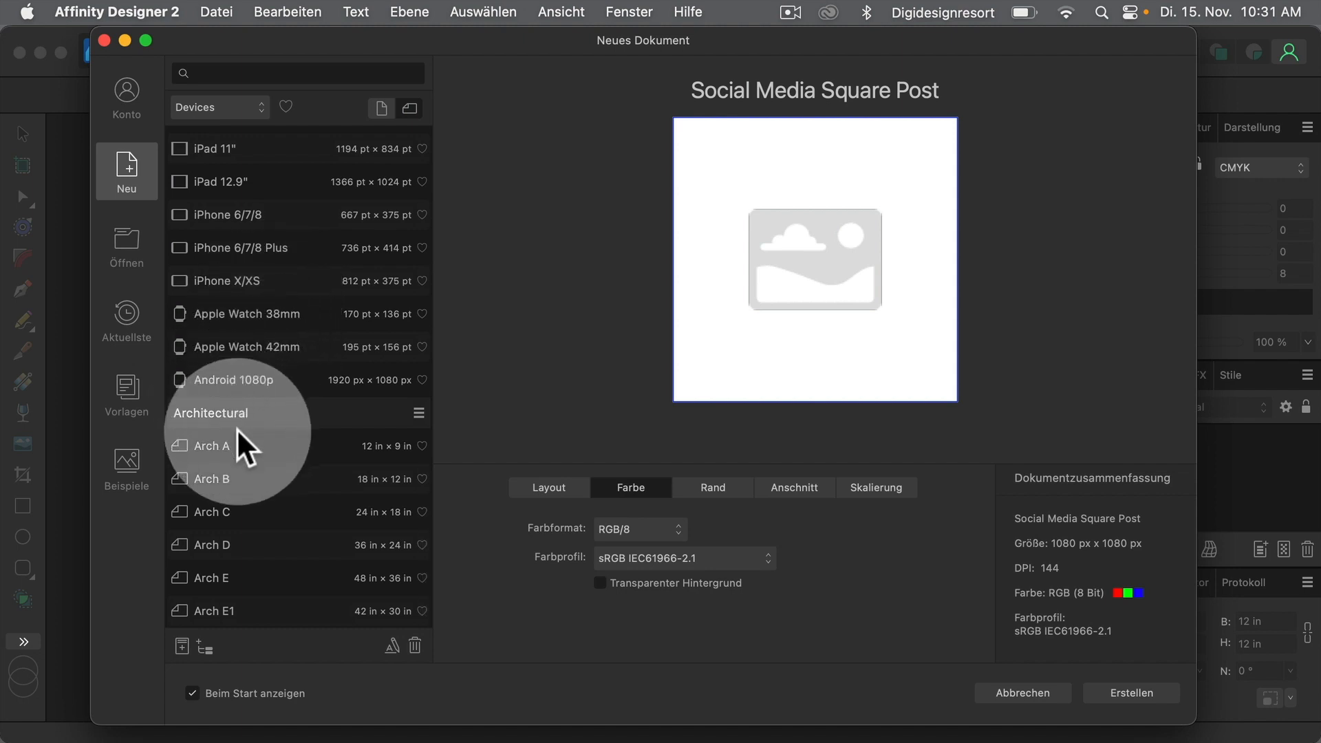
# Select the Arch A preset in the Architectural category and view the options for creating a document preset without saving one.
pyautogui.click(252, 442)
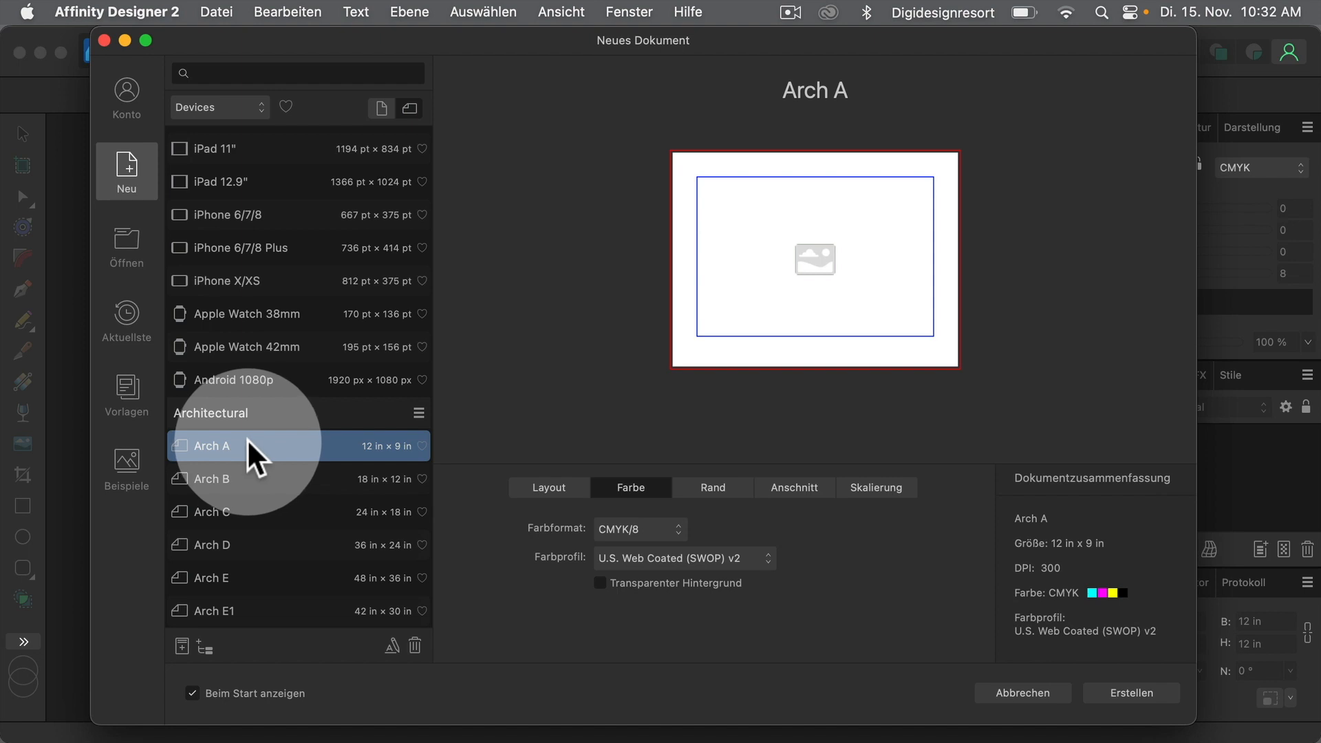
pyautogui.click(181, 647)
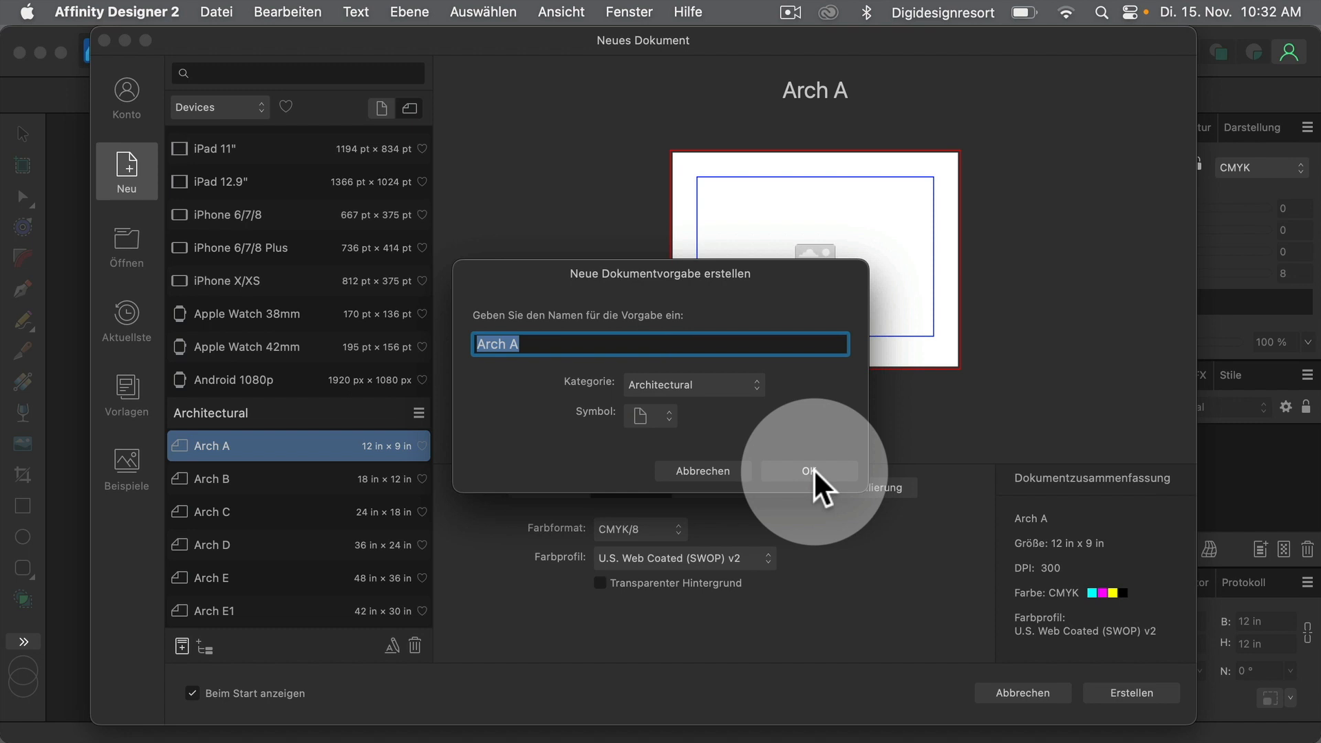
pyautogui.click(708, 470)
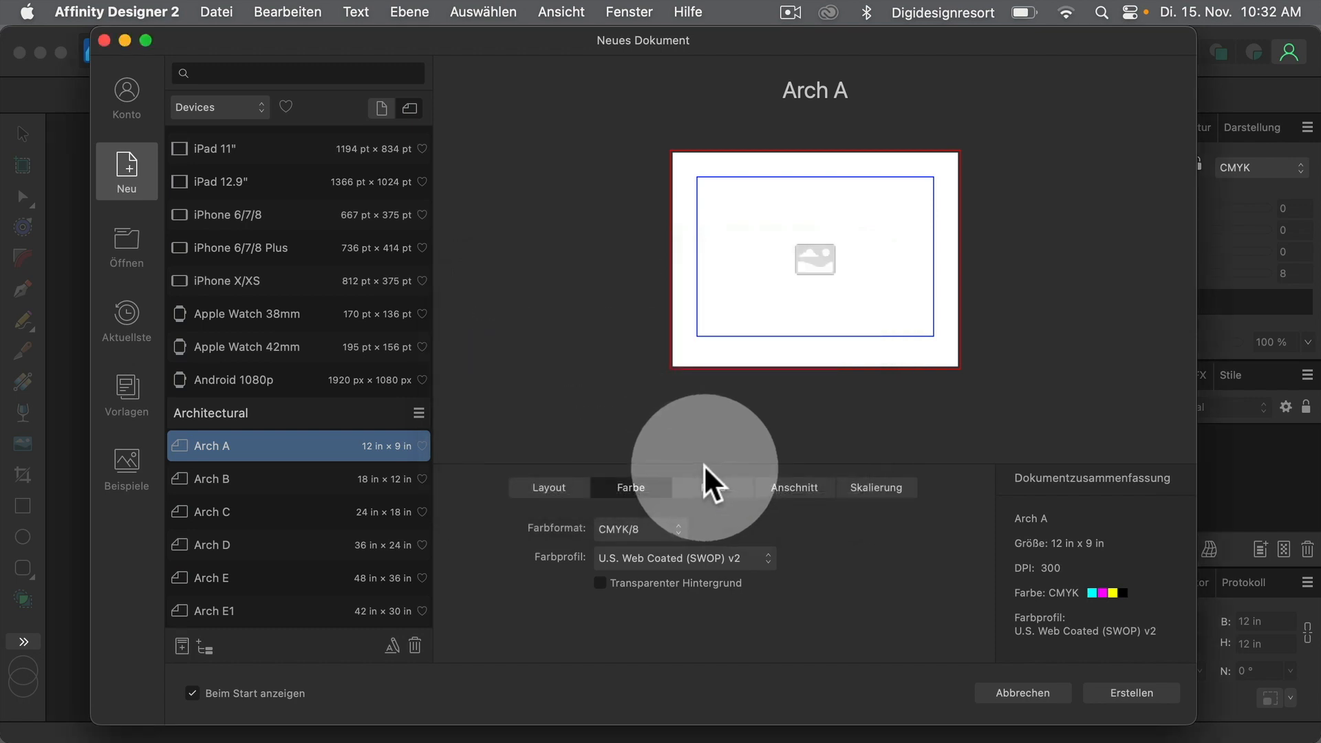
# Set the page height of the new document to 12 in and enable artboard creation.
pyautogui.click(542, 483)
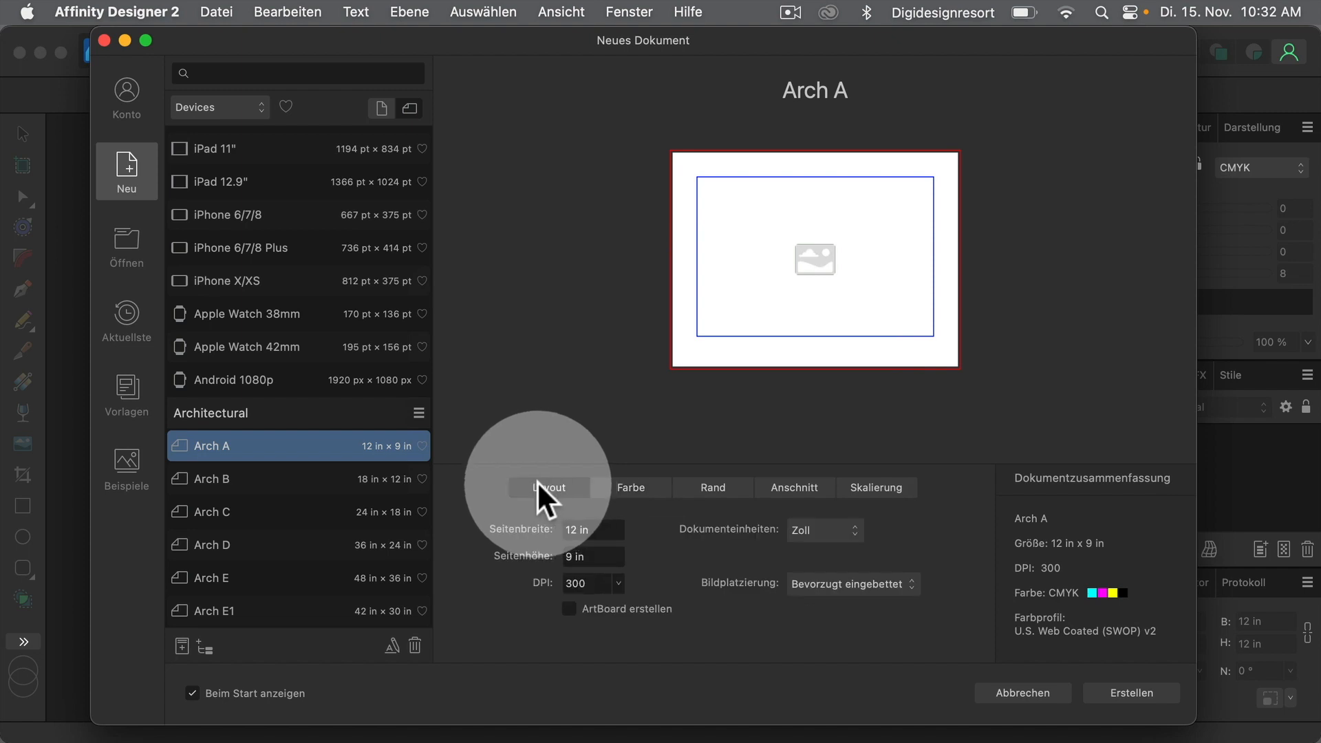
pyautogui.click(613, 558)
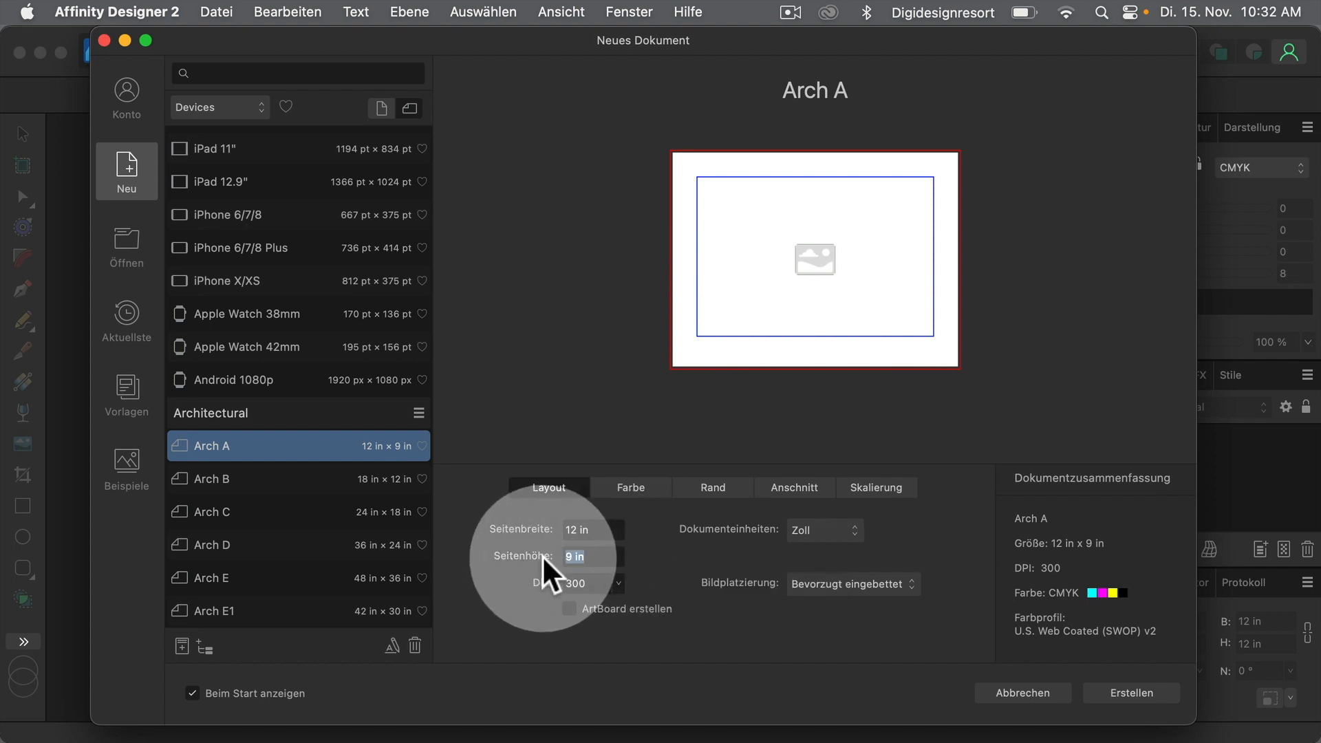
pyautogui.write('12')
pyautogui.click(605, 529)
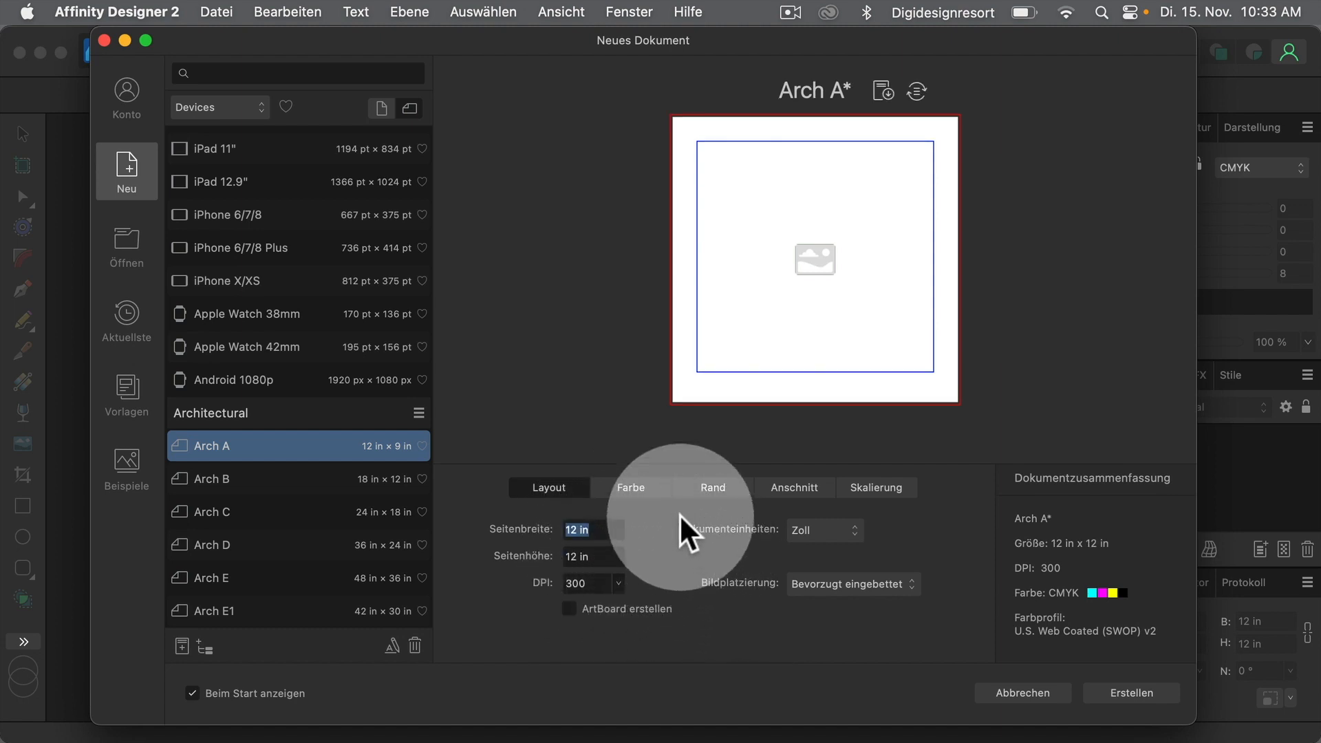
pyautogui.click(603, 607)
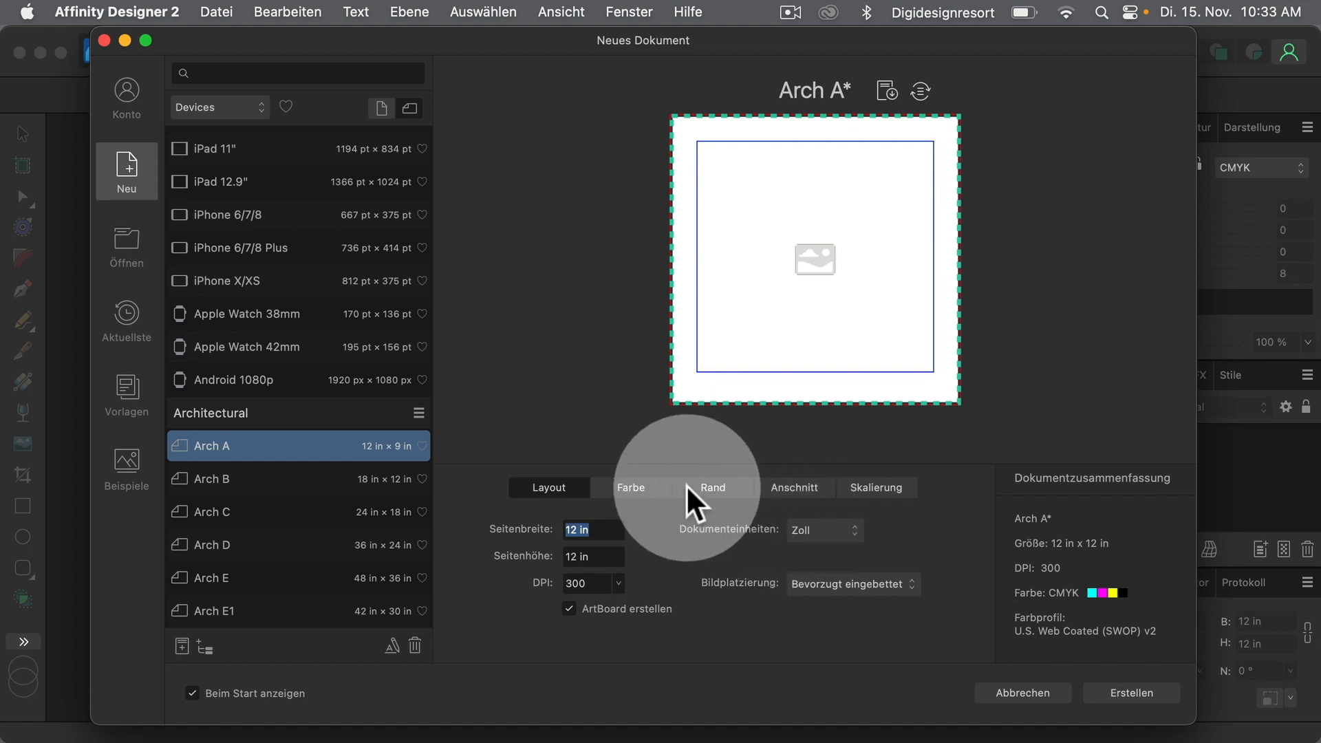
# Set the document's colour format to RGB/8 and its colour profile to Adobe RGB (1998).
pyautogui.click(639, 482)
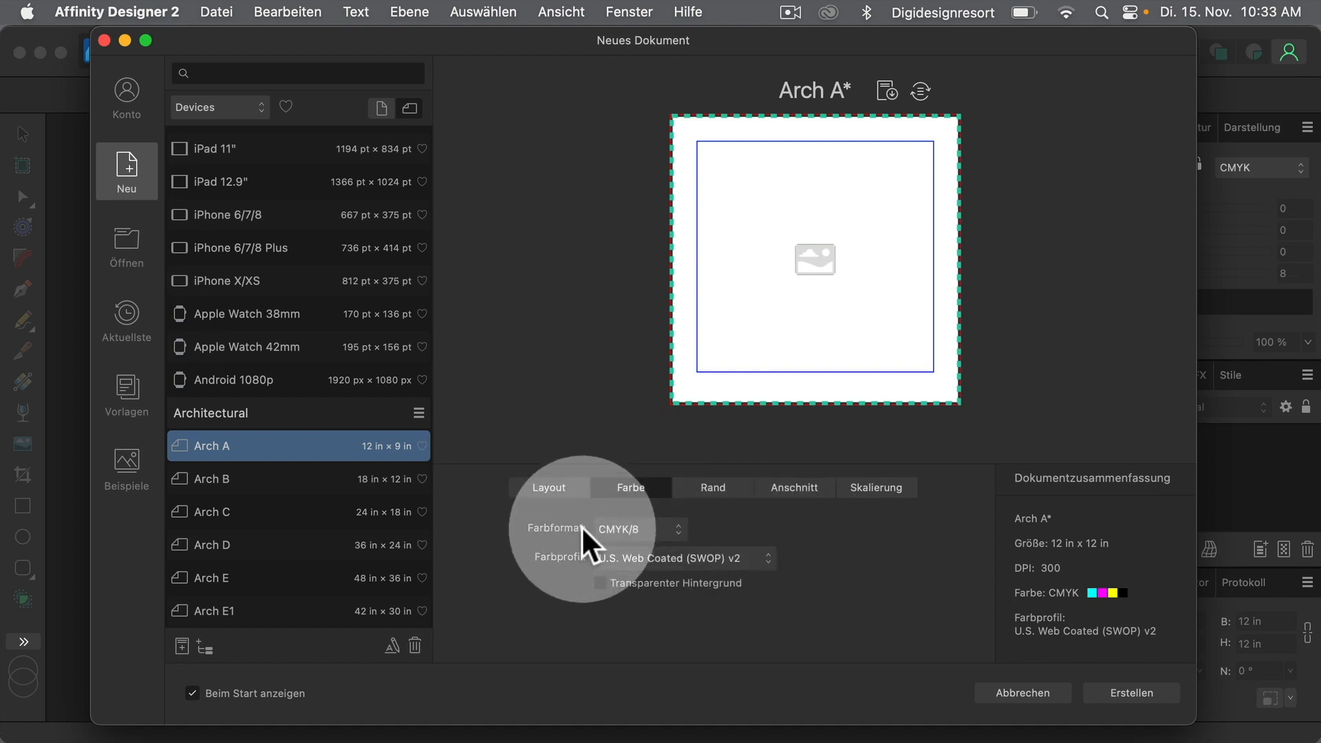
pyautogui.click(645, 530)
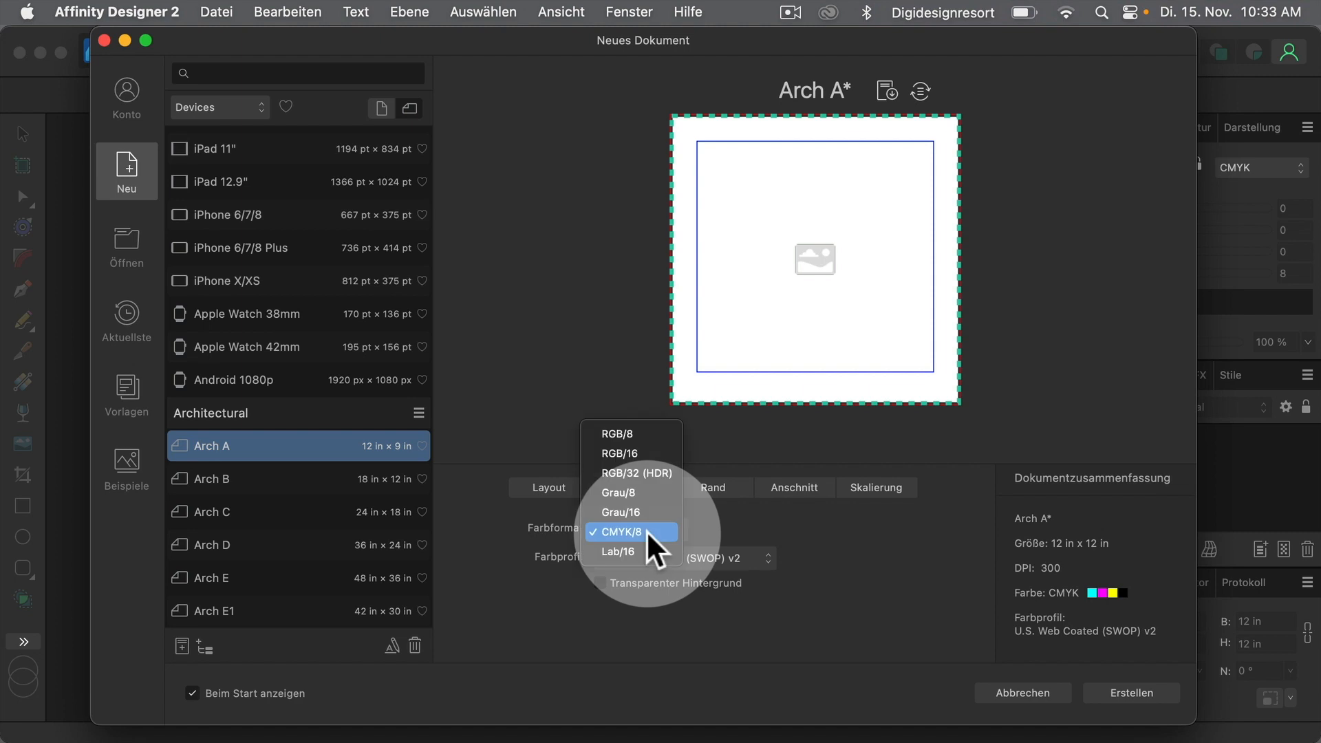
pyautogui.click(647, 431)
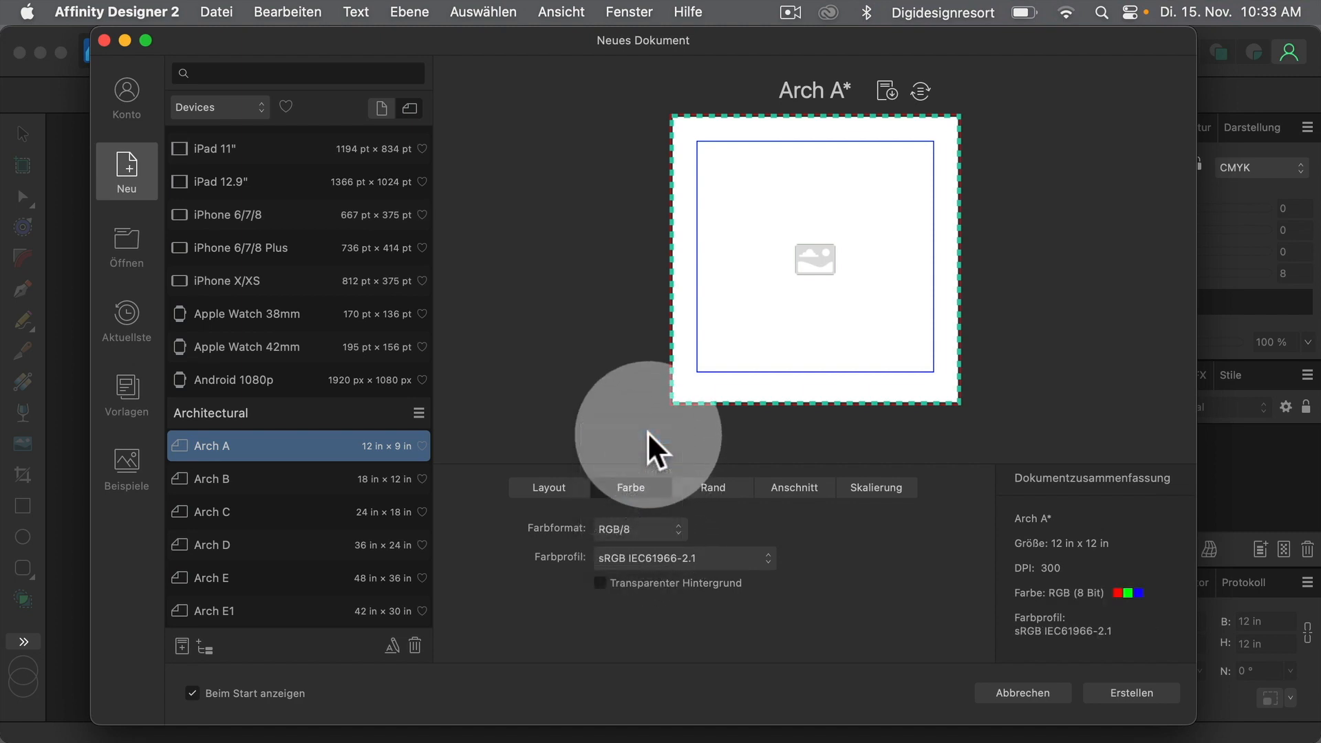
pyautogui.click(641, 525)
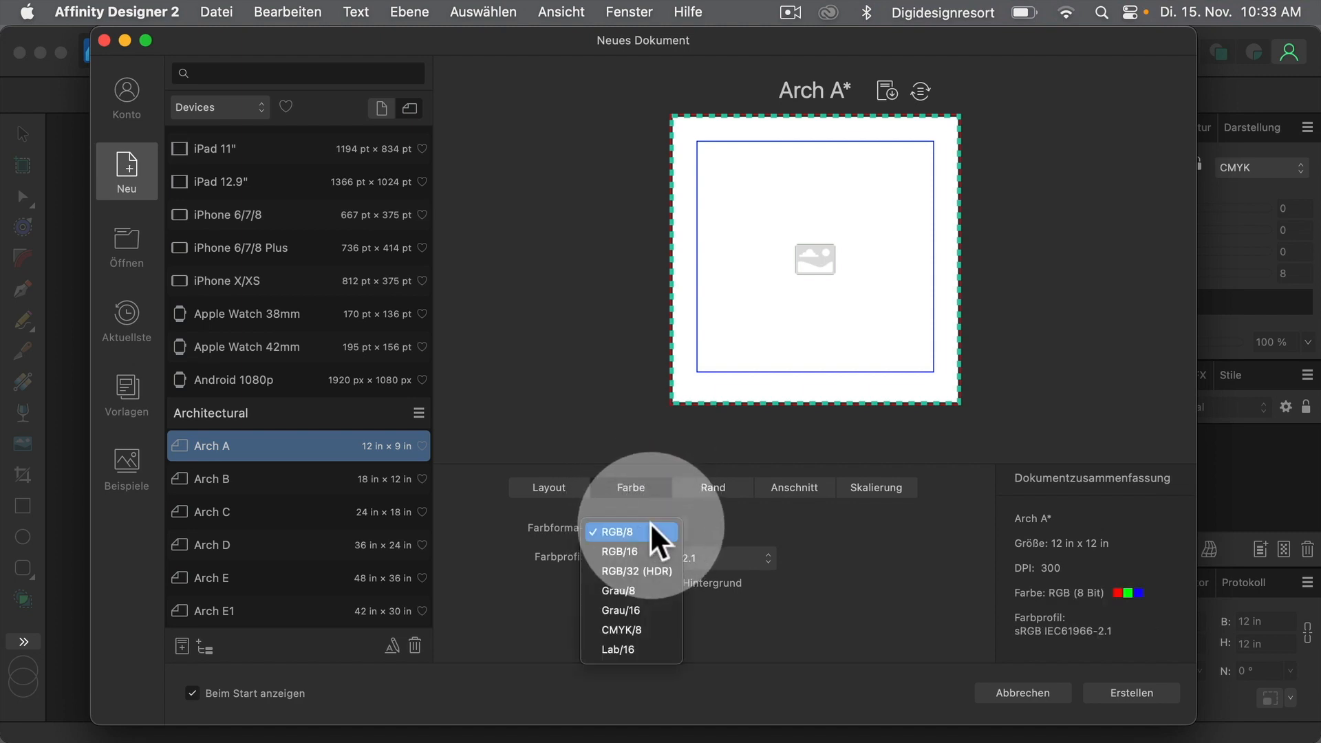
pyautogui.click(821, 523)
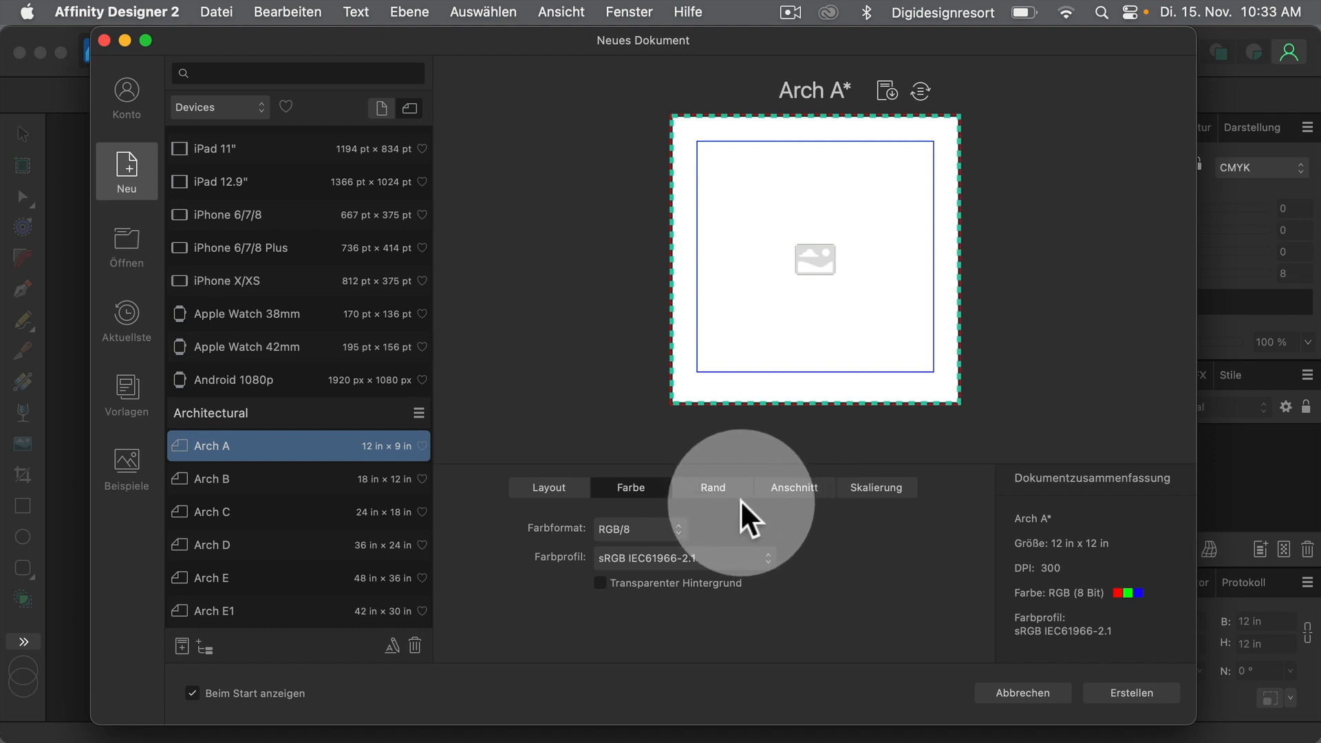
pyautogui.click(685, 558)
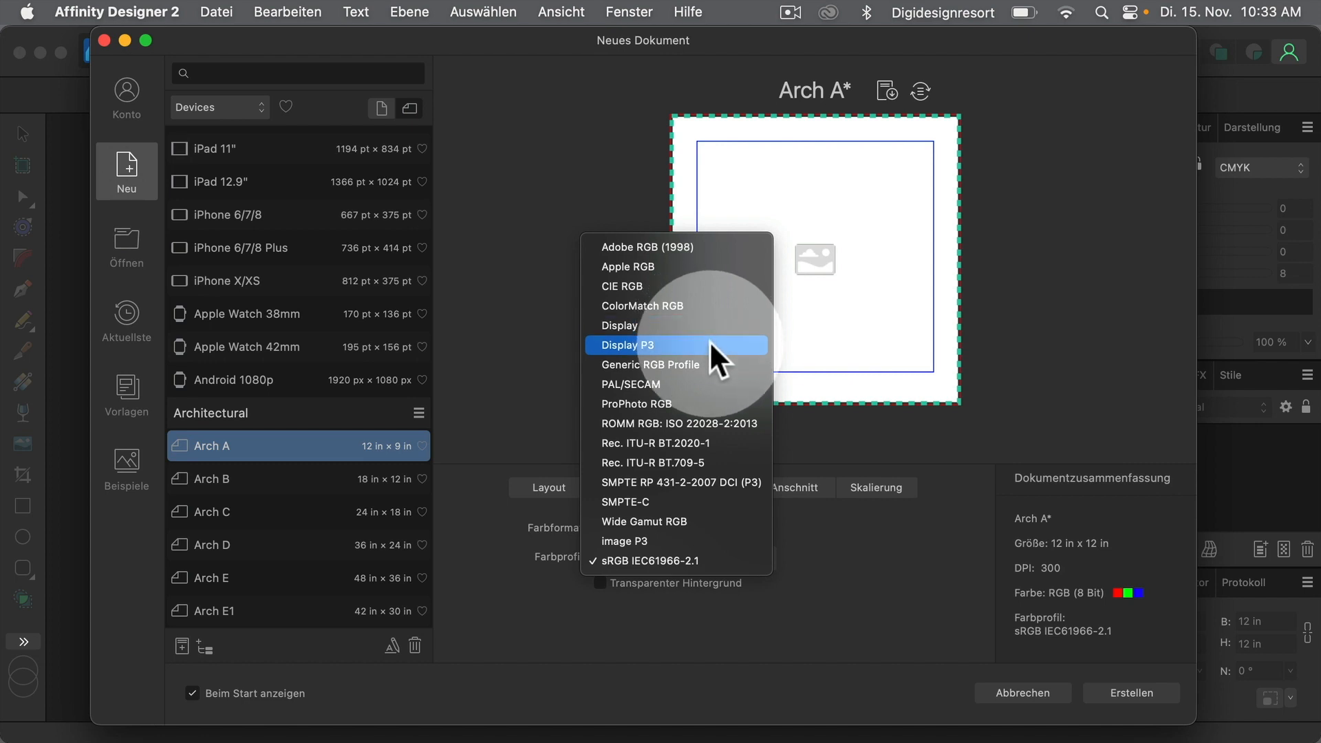
pyautogui.click(698, 245)
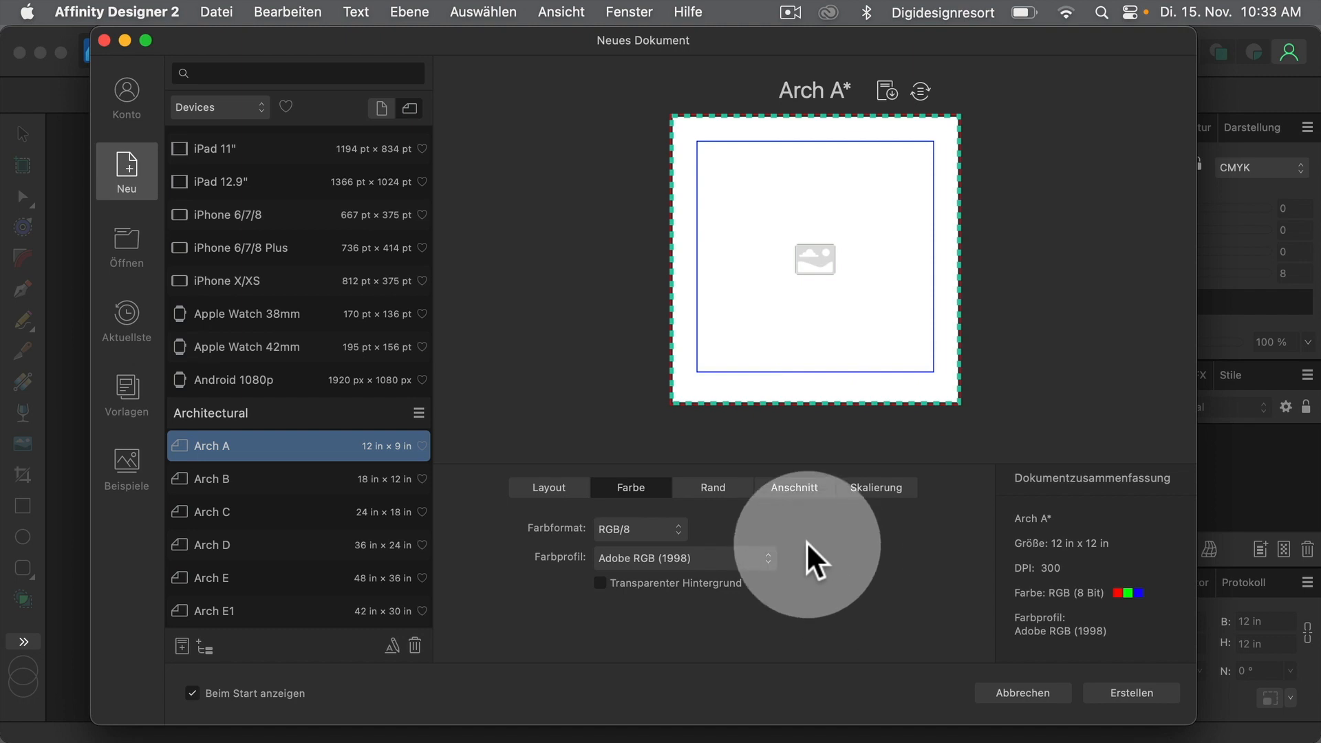
# Turn off the document margins and review the bleed and drawing scale settings.
pyautogui.click(723, 487)
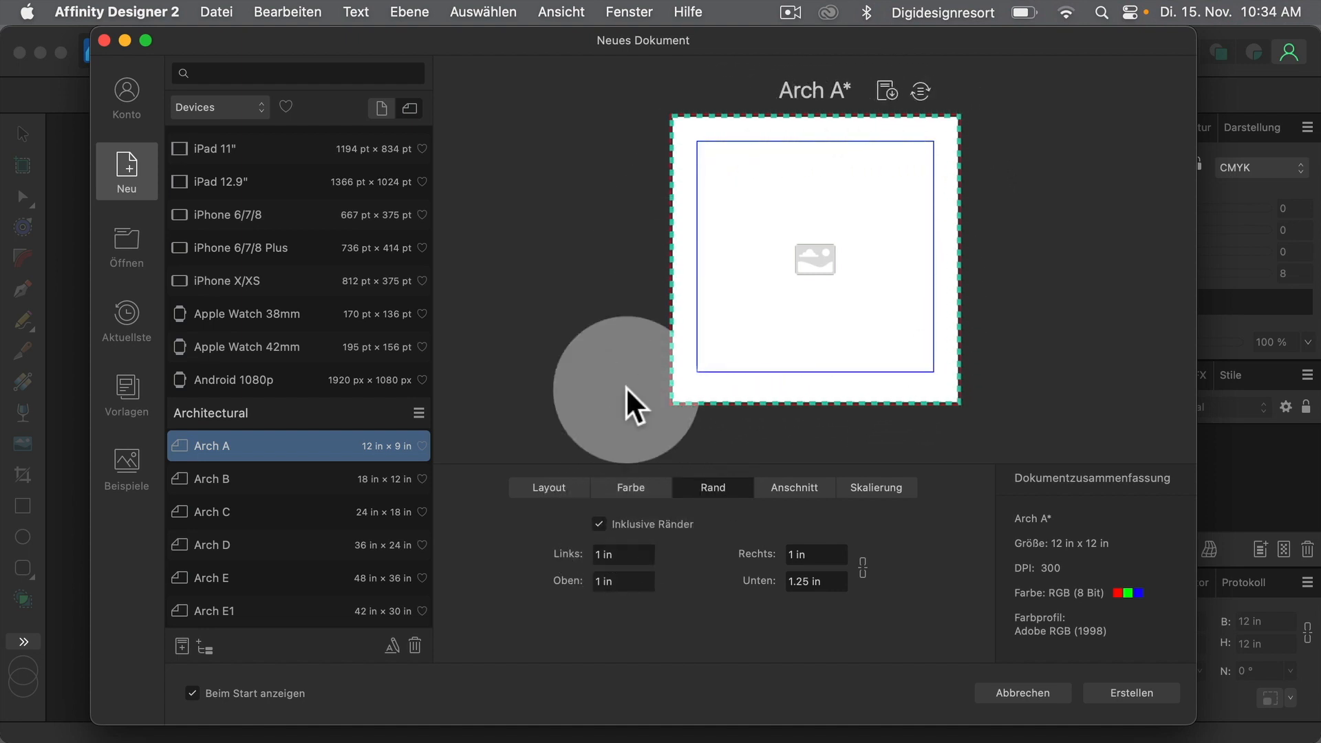
pyautogui.click(600, 524)
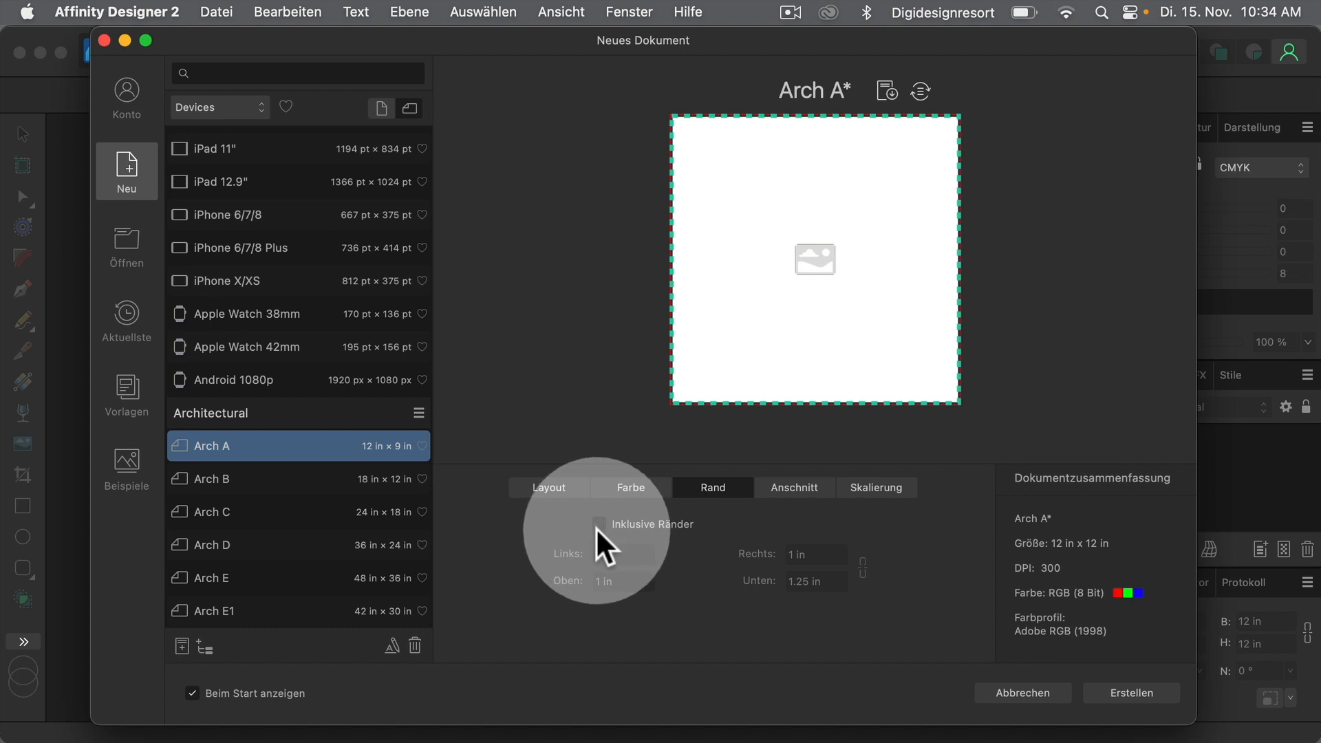
pyautogui.click(796, 488)
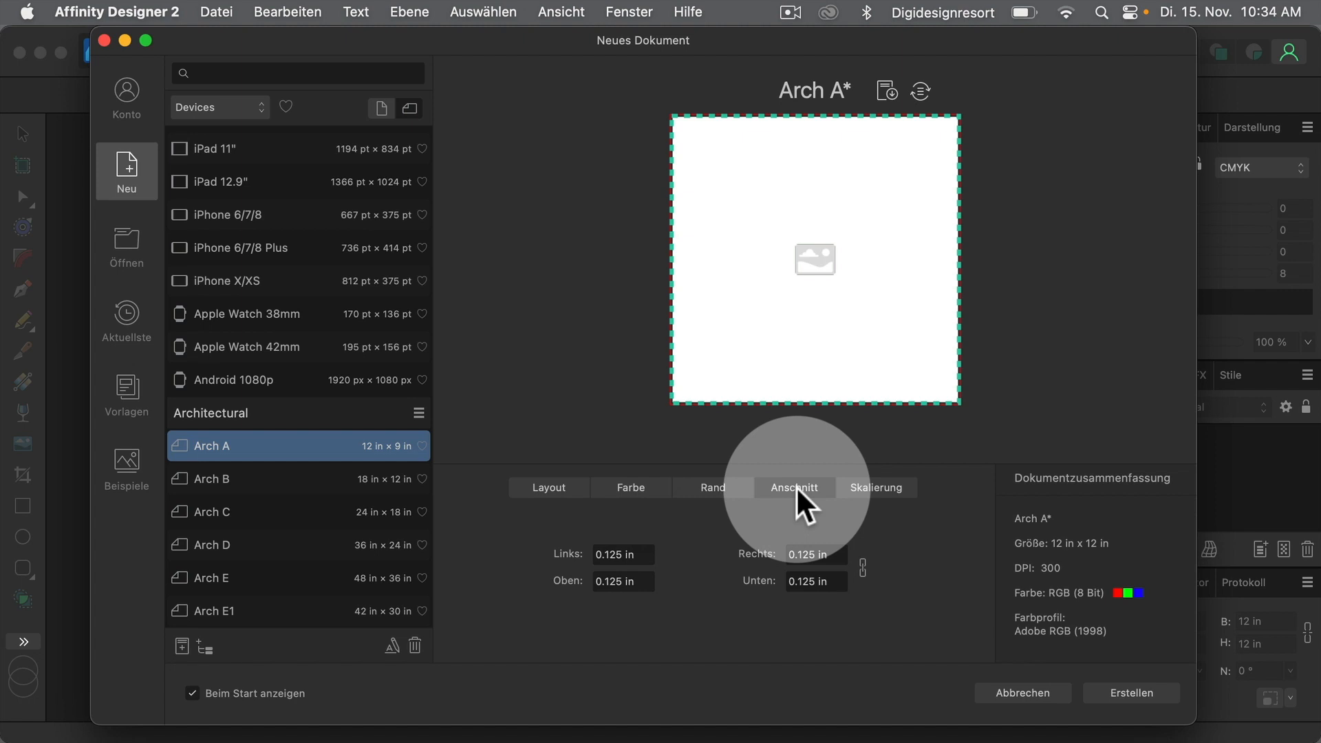
pyautogui.click(888, 486)
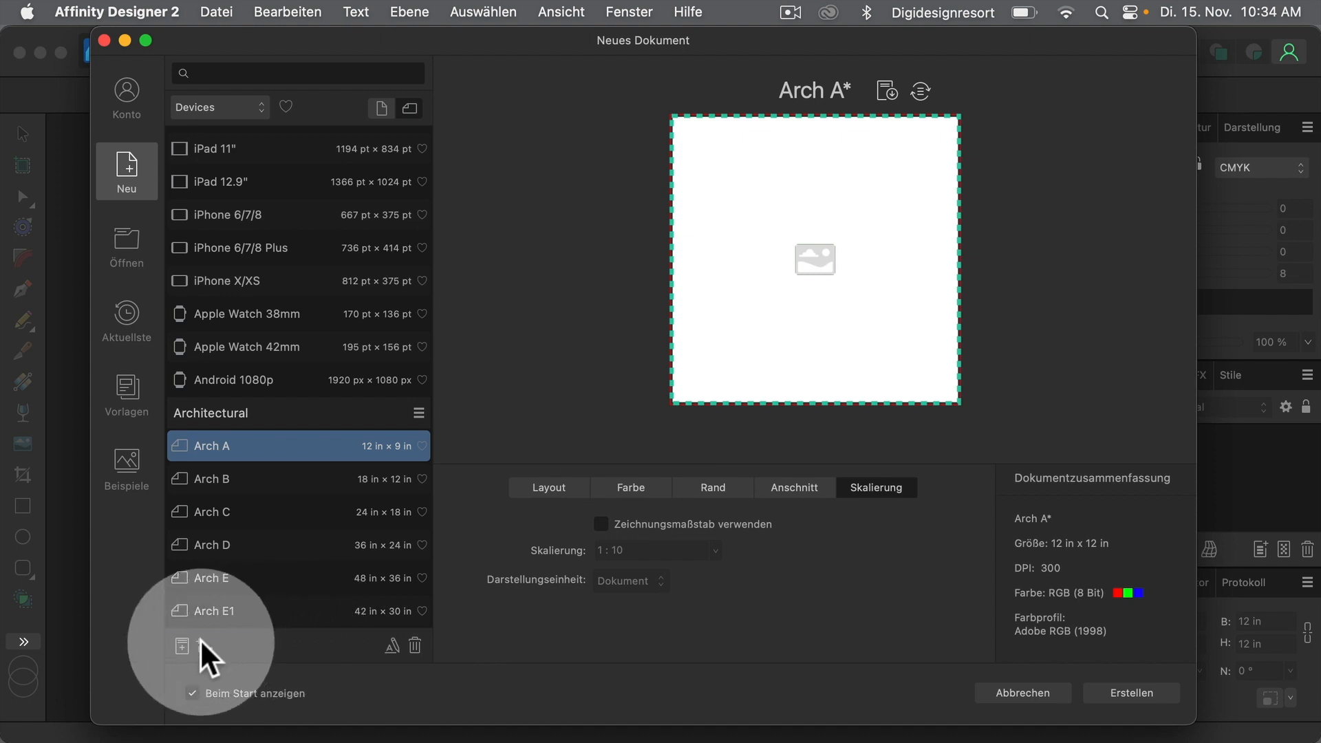
# Save the current settings as a document preset named 12x12 in the Web category with the computer screen symbol.
pyautogui.click(181, 645)
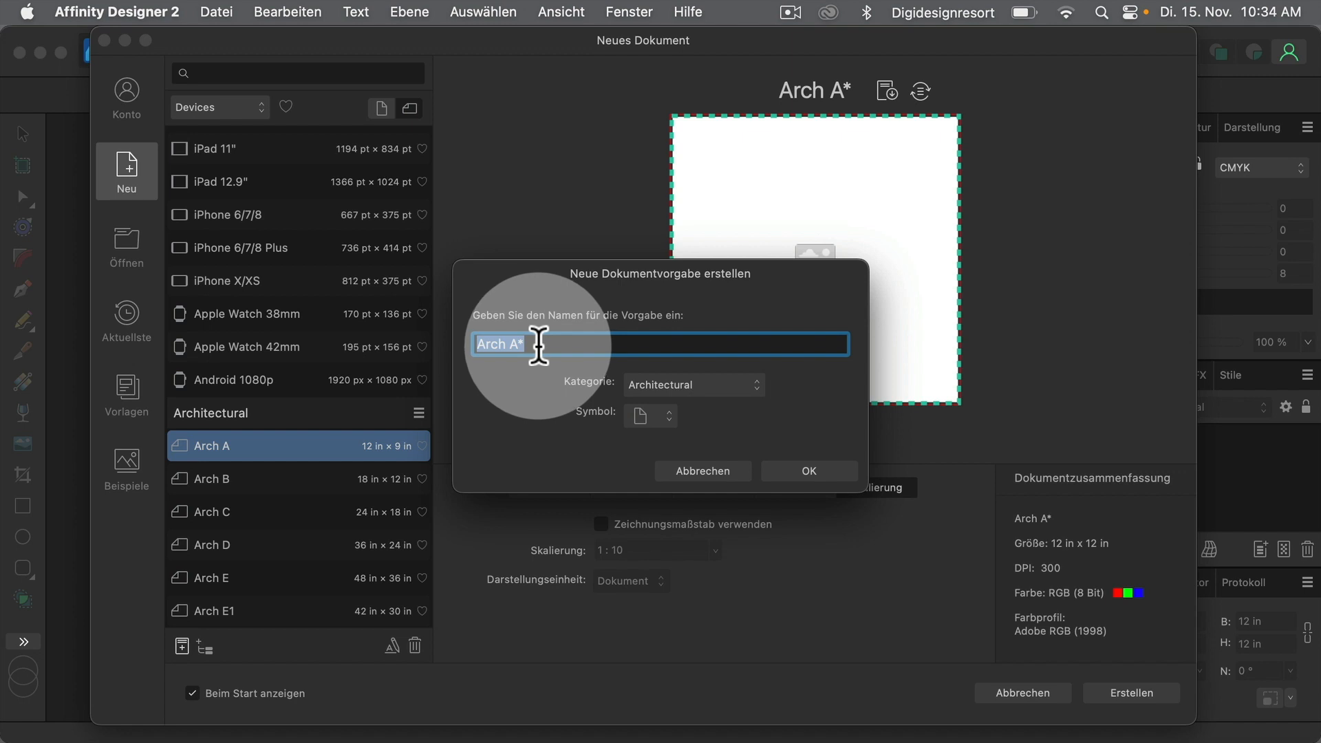
pyautogui.write('12x')
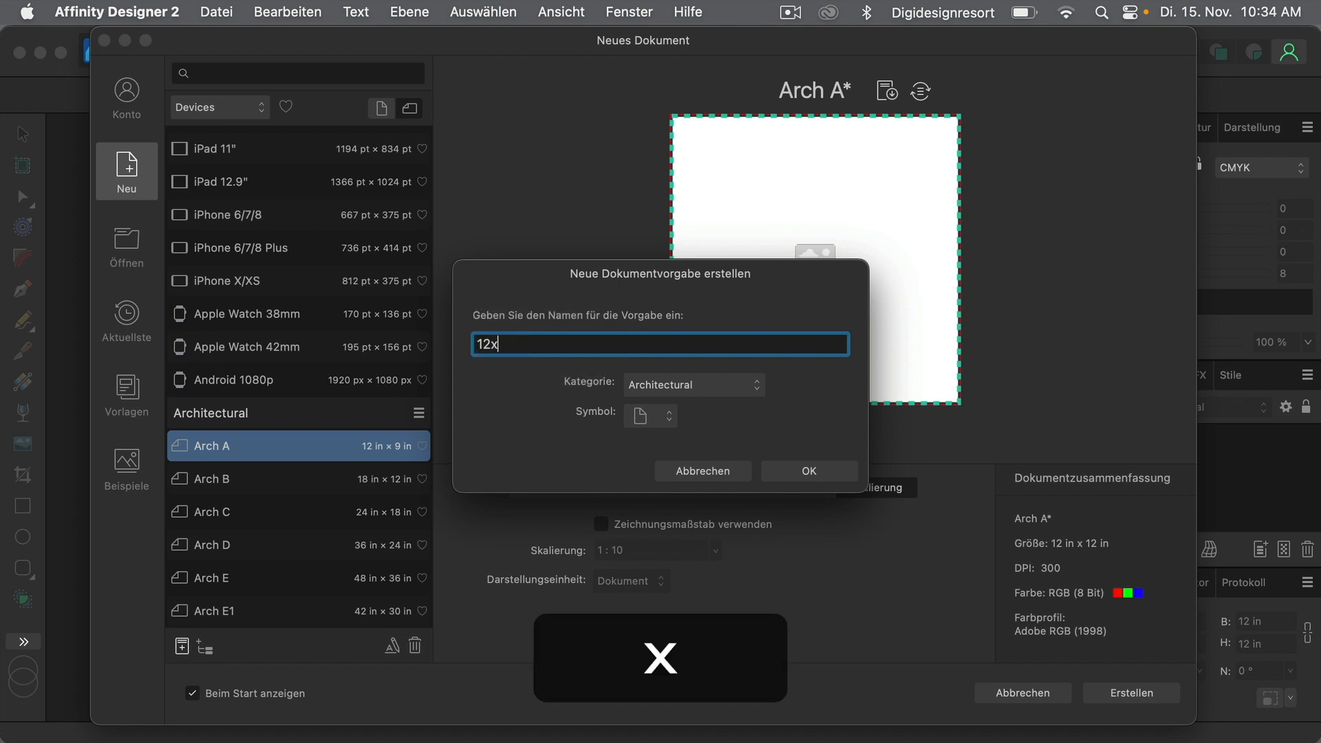
pyautogui.write('12')
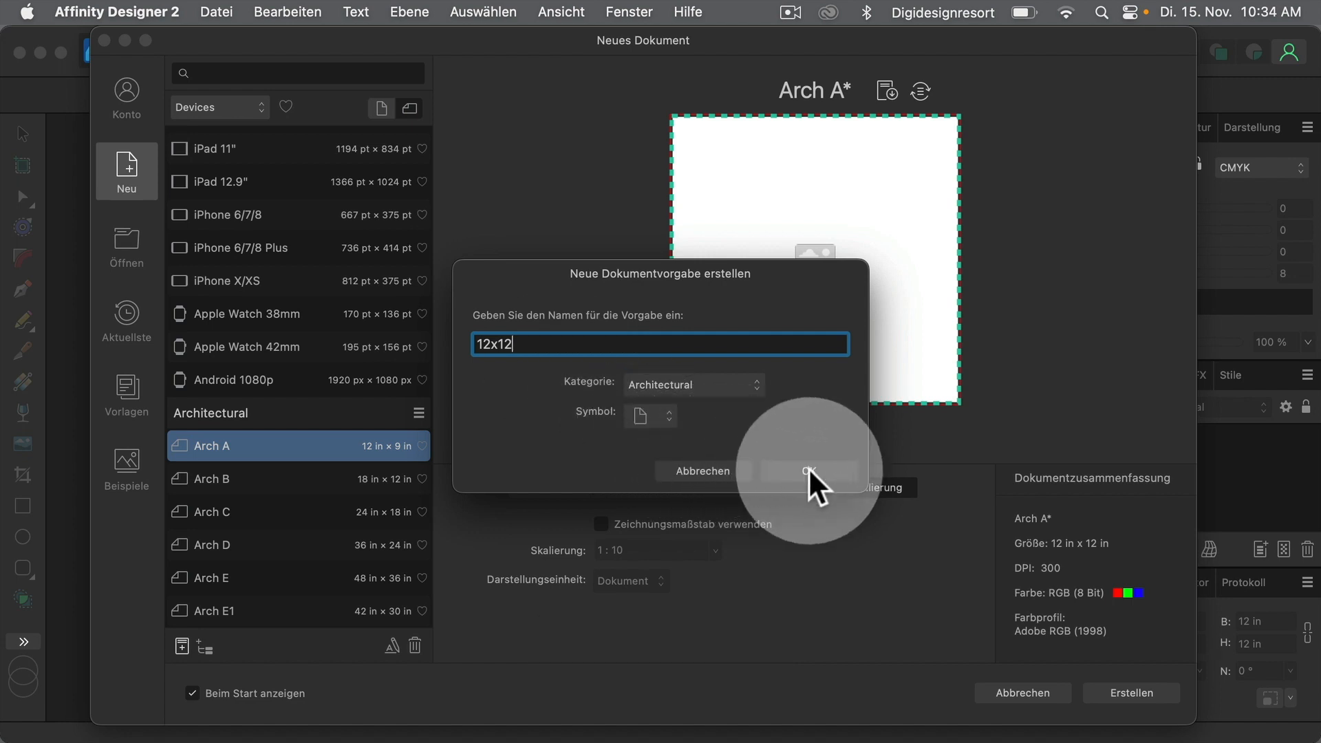
pyautogui.click(724, 385)
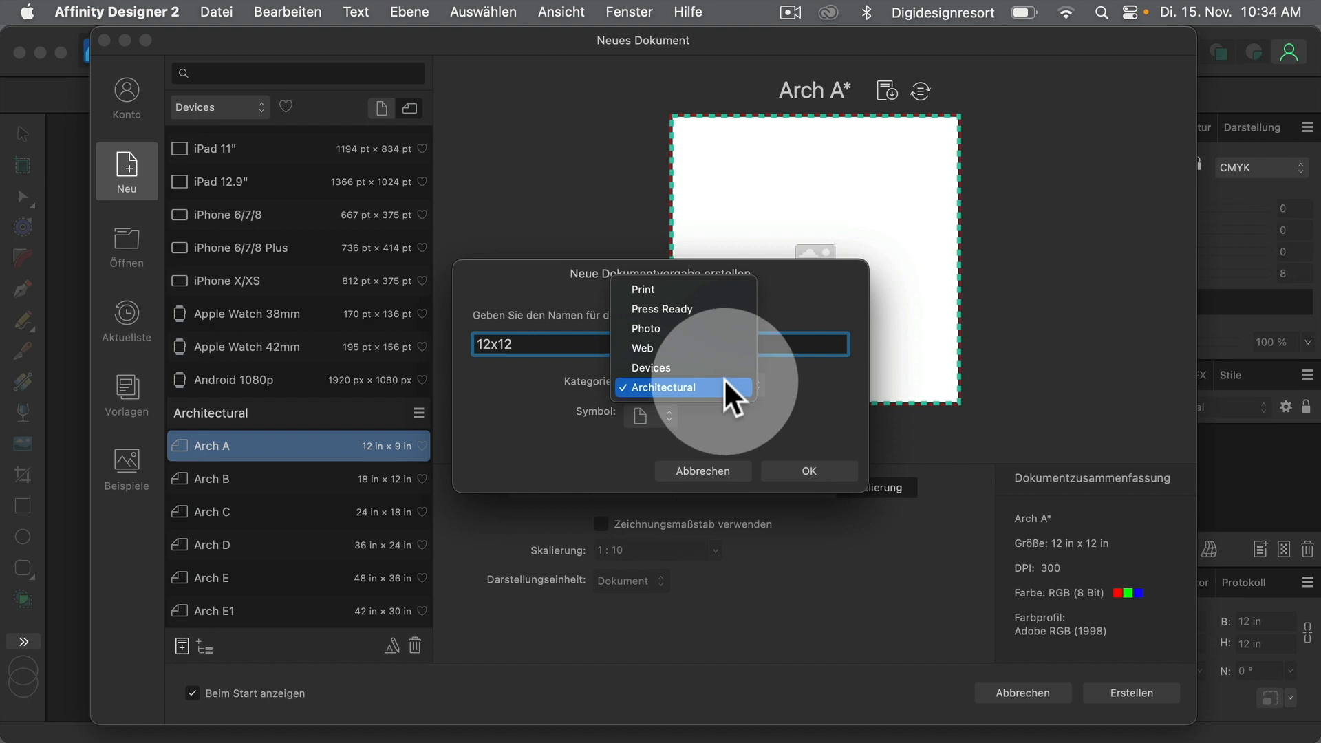
pyautogui.click(716, 346)
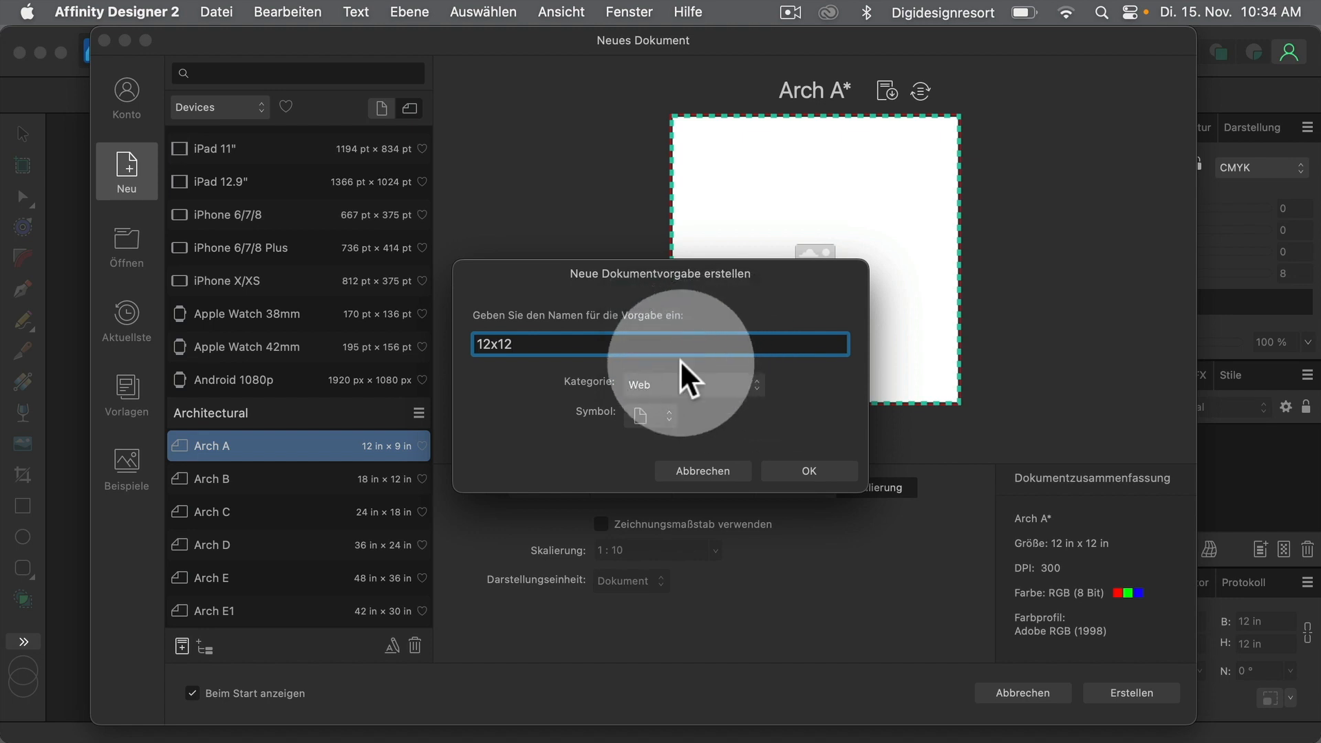
pyautogui.click(646, 416)
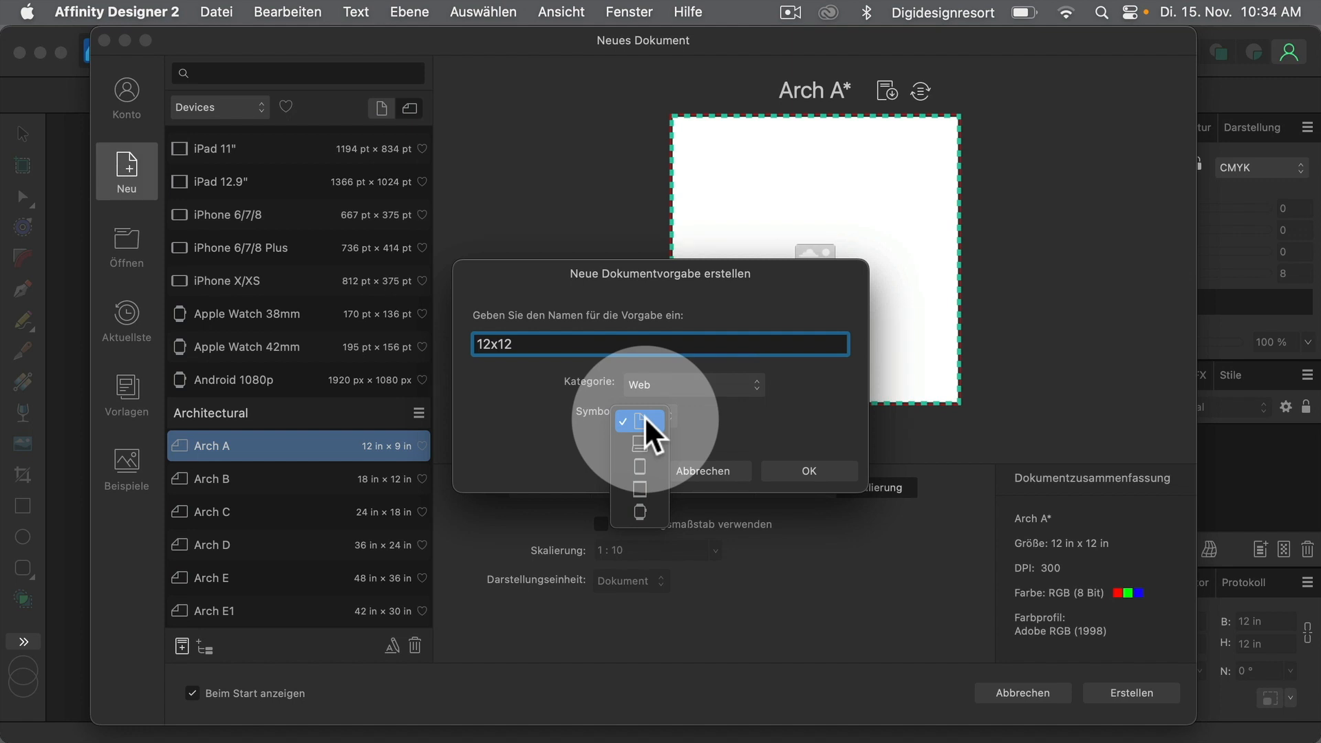
pyautogui.click(650, 440)
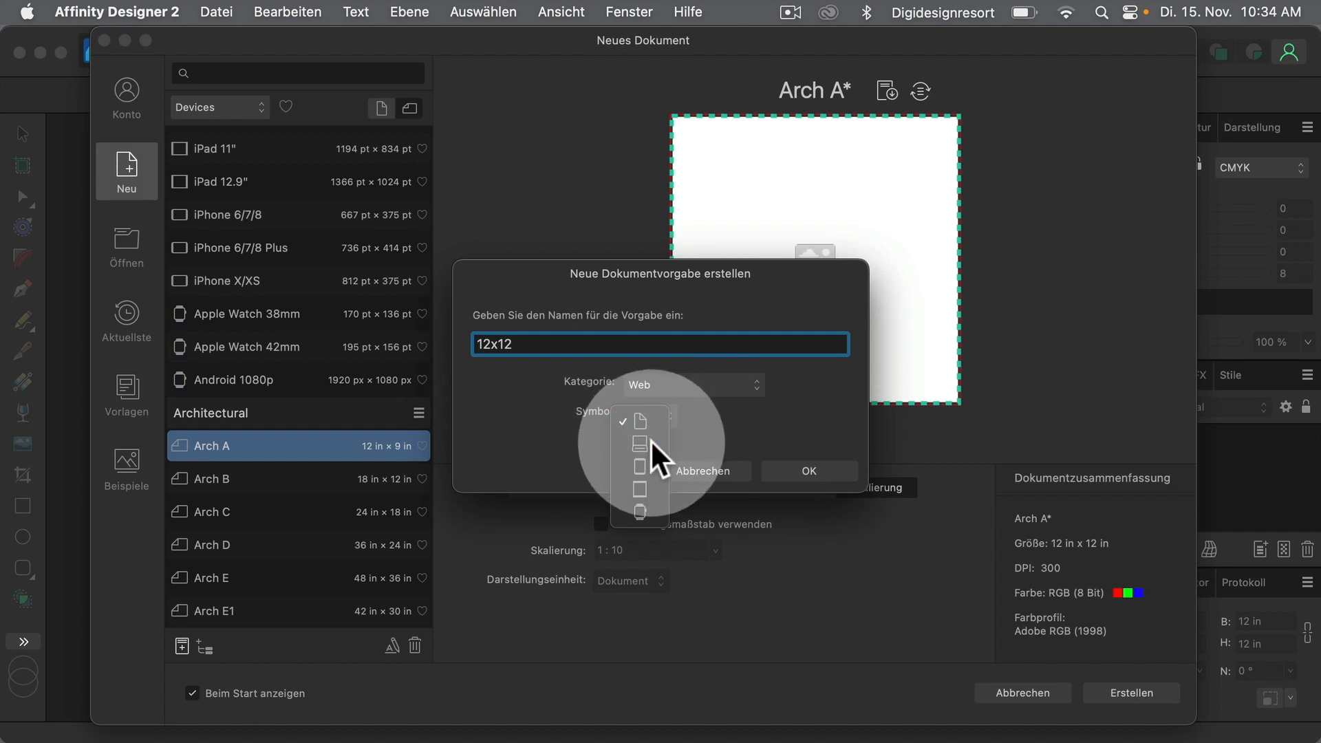
pyautogui.click(808, 470)
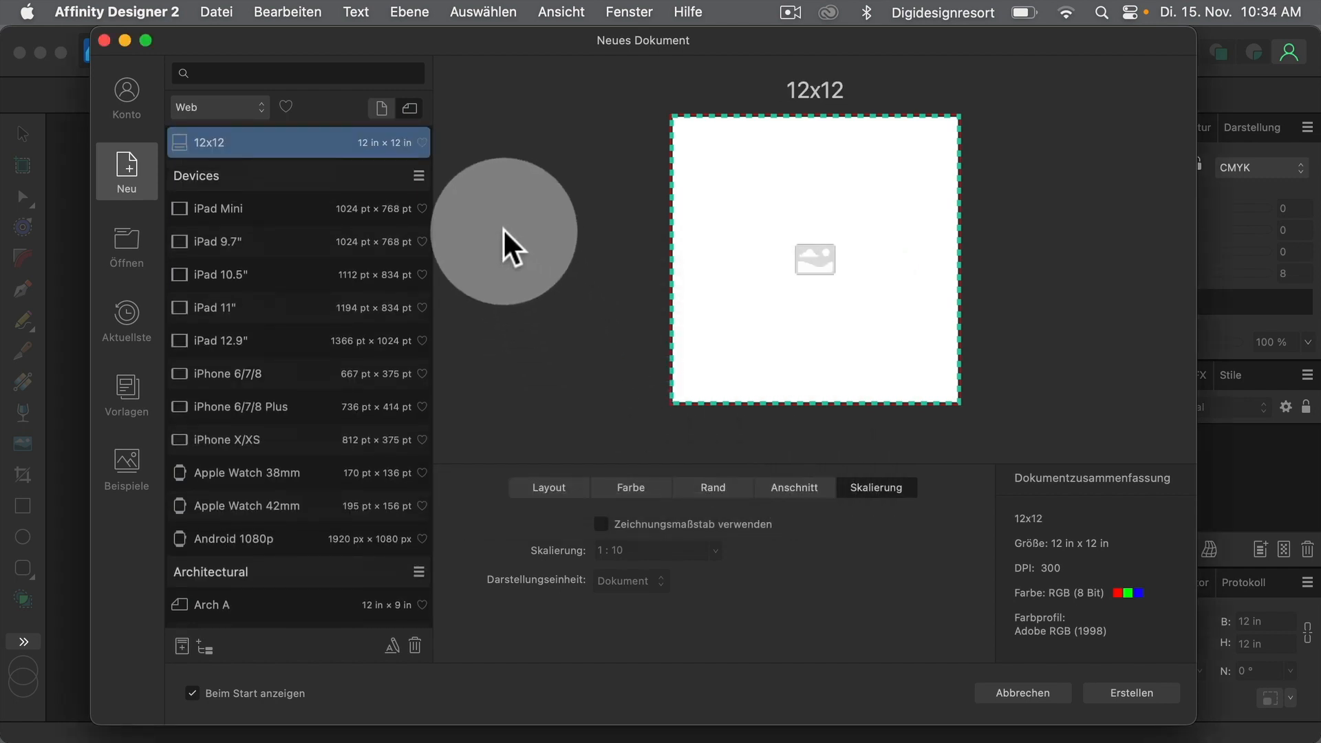
# Check the 12x12 preset's layout settings in the Web category and create a new document from it.
pyautogui.scroll(-2, 345, 161)
pyautogui.scroll(10, 336, 163)
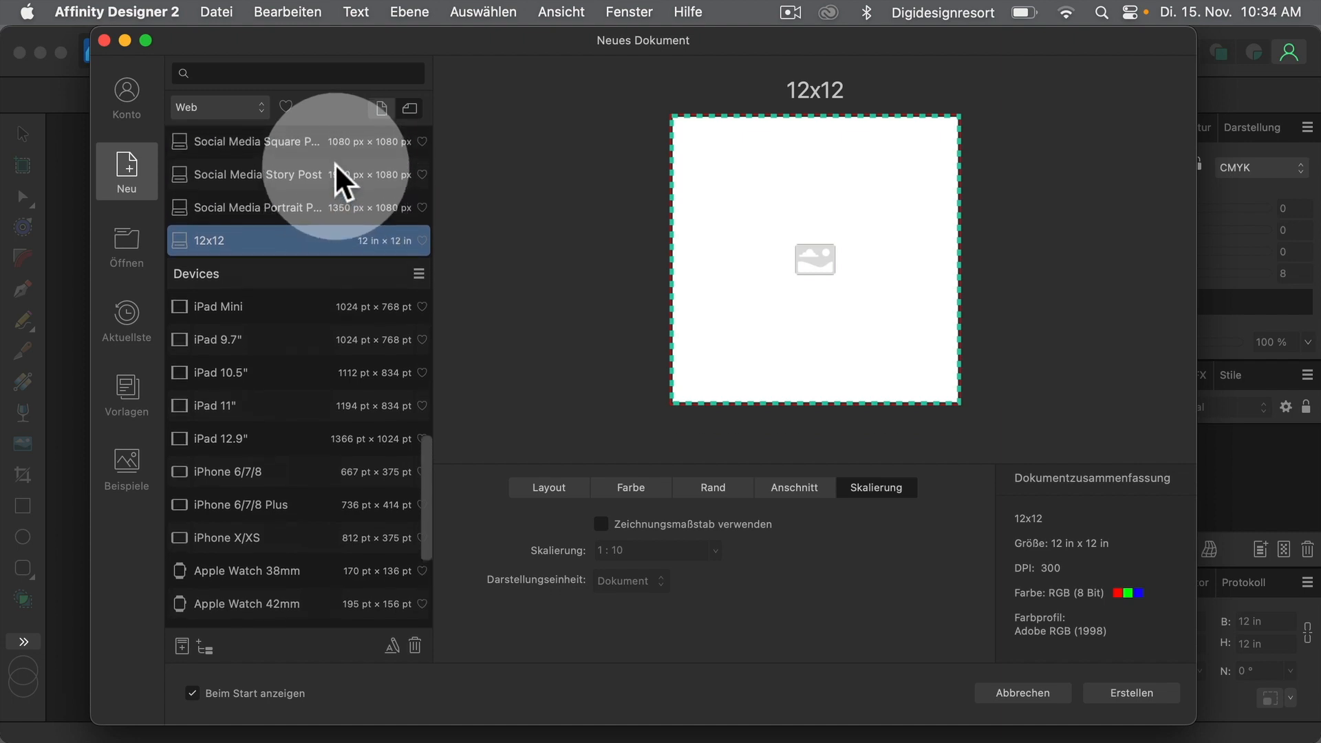
pyautogui.scroll(5, 335, 164)
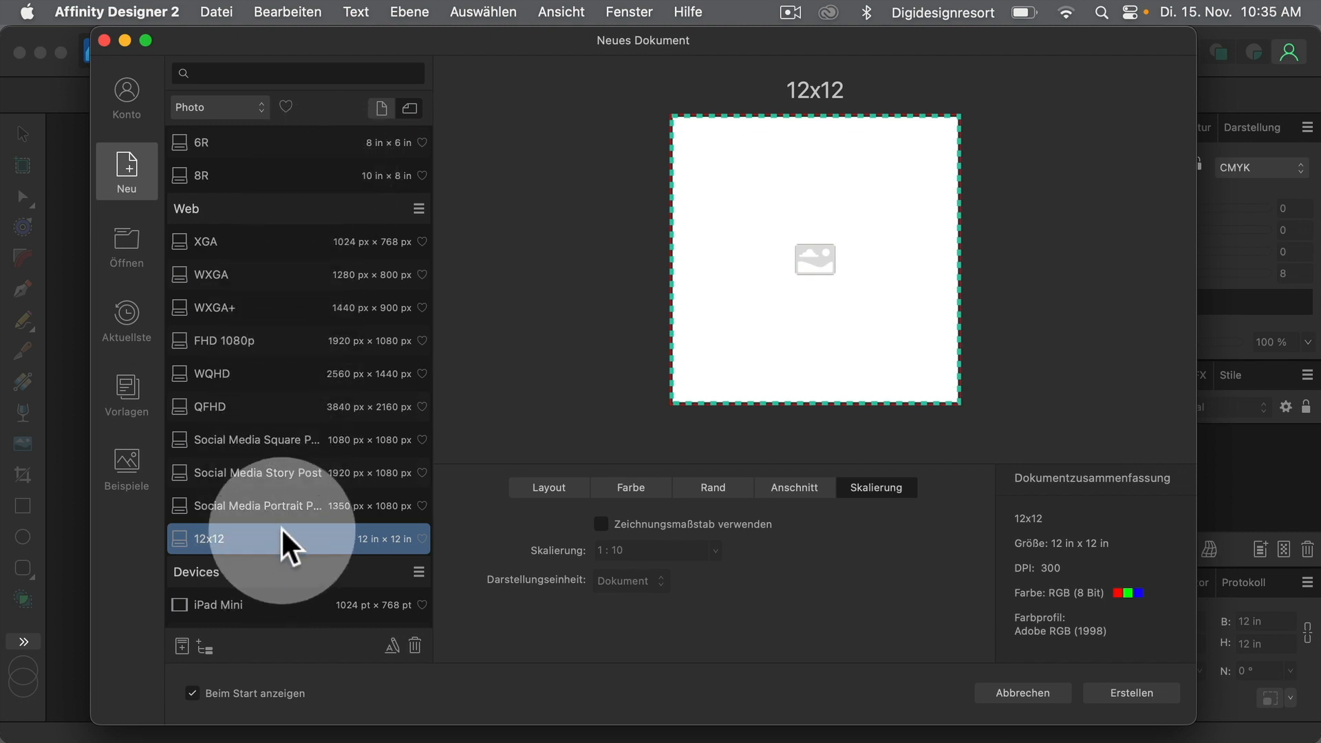
pyautogui.click(545, 482)
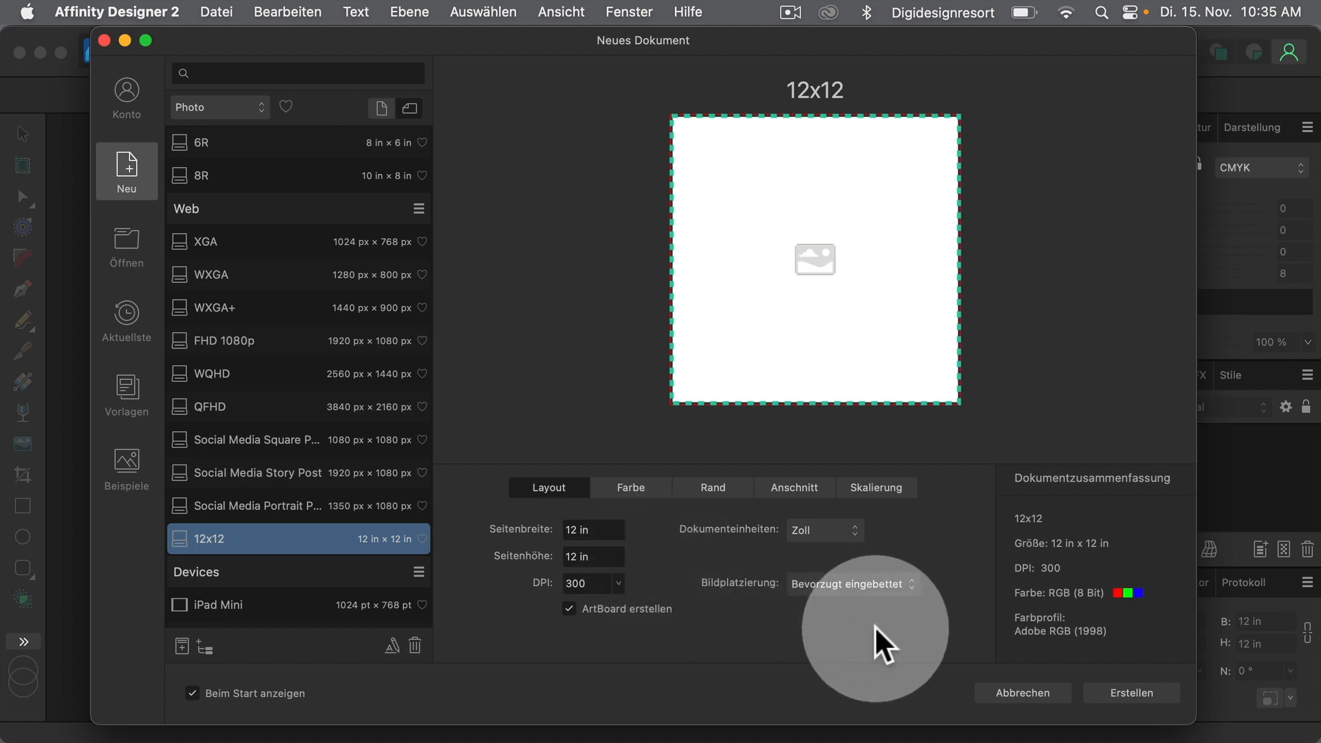
pyautogui.click(1133, 690)
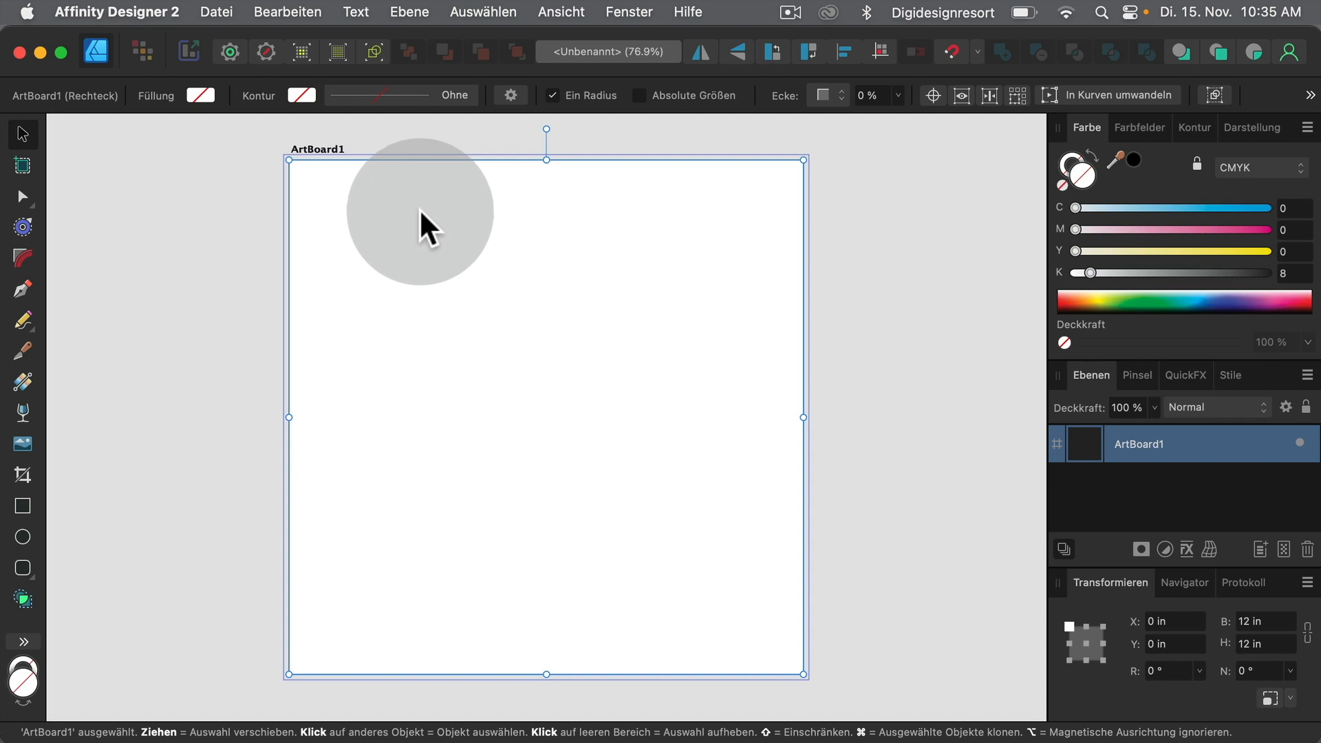
pyautogui.click(215, 12)
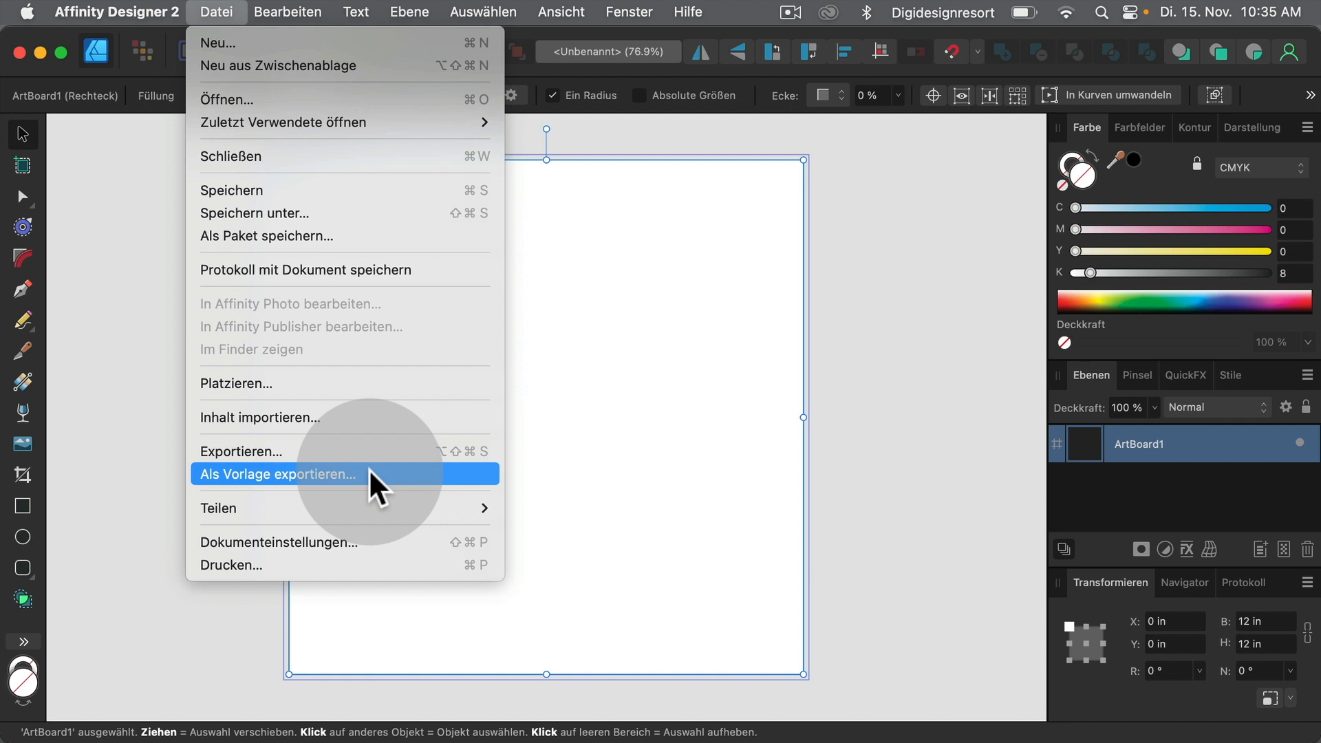
pyautogui.click(160, 387)
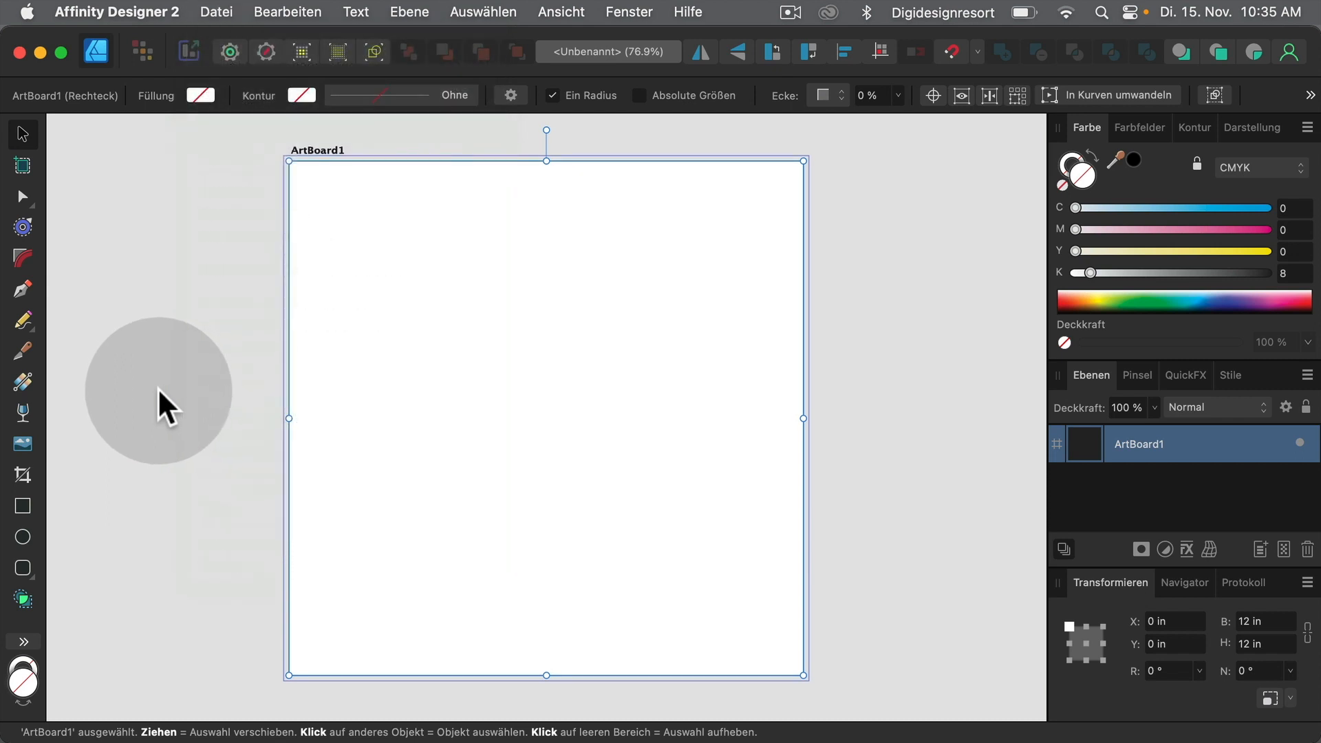
# Switch to Finder and create a folder named vorlagen in iCloud Drive.
pyautogui.click(115, 709)
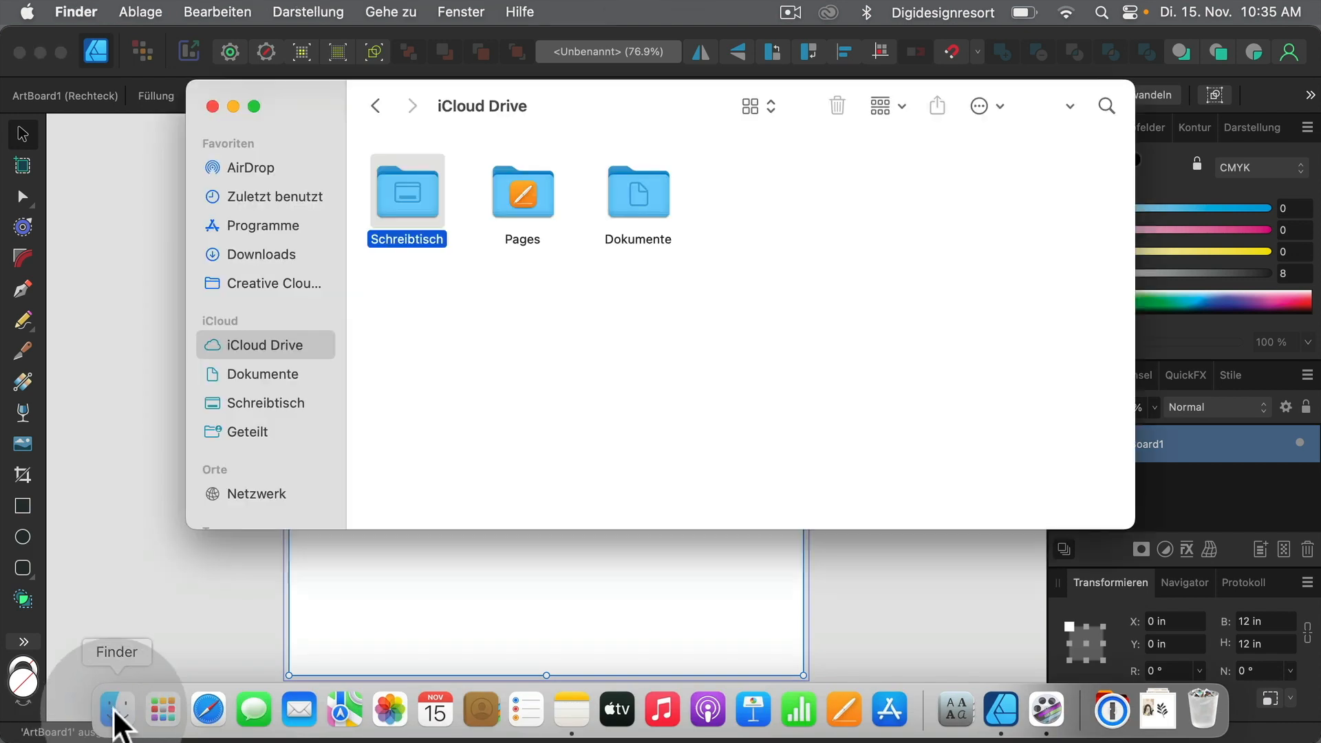
pyautogui.rightClick(468, 296)
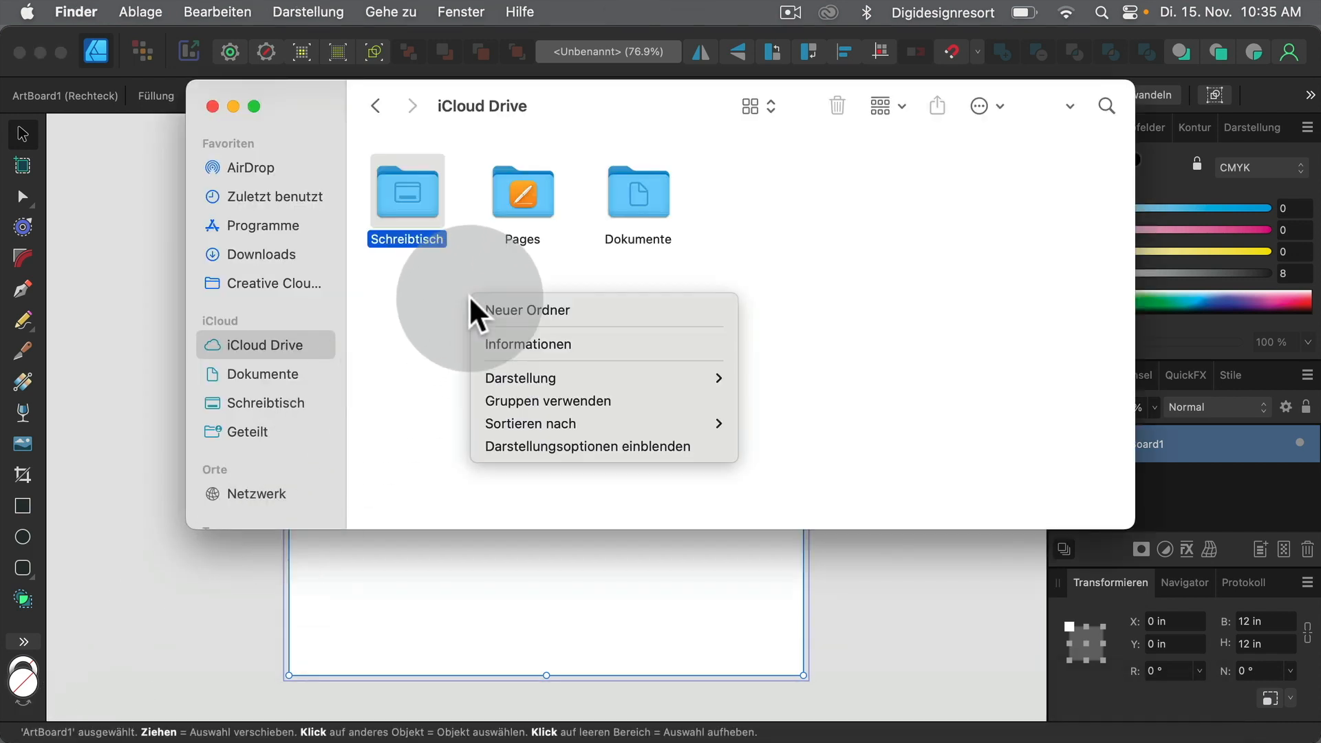
pyautogui.click(501, 304)
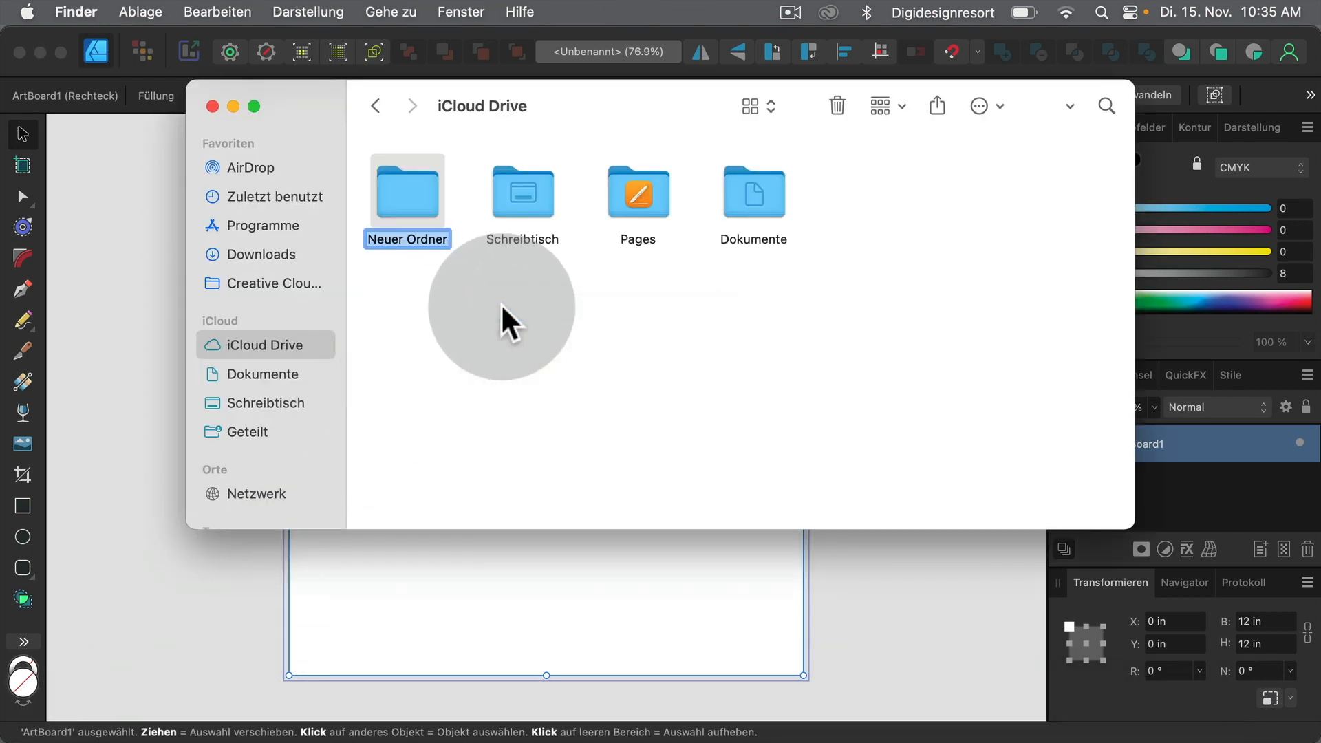
pyautogui.write('vor')
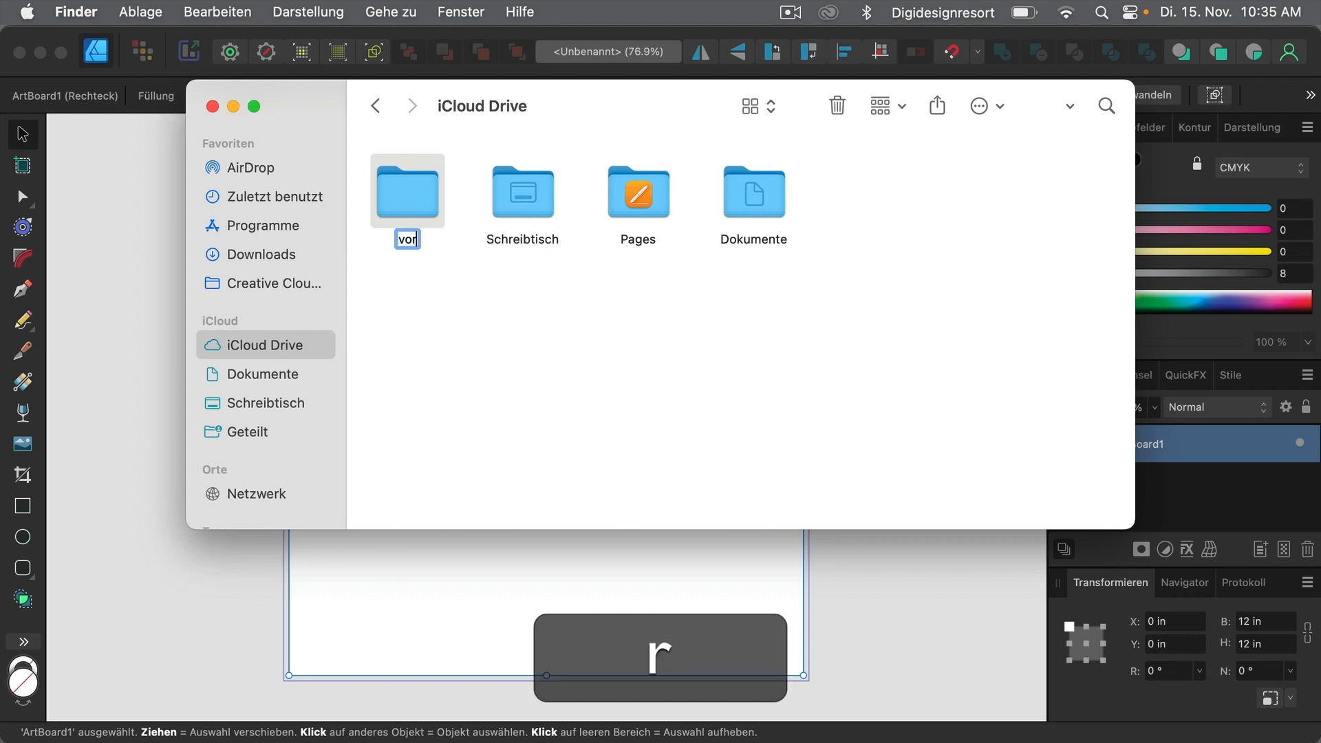
pyautogui.write('lagen')
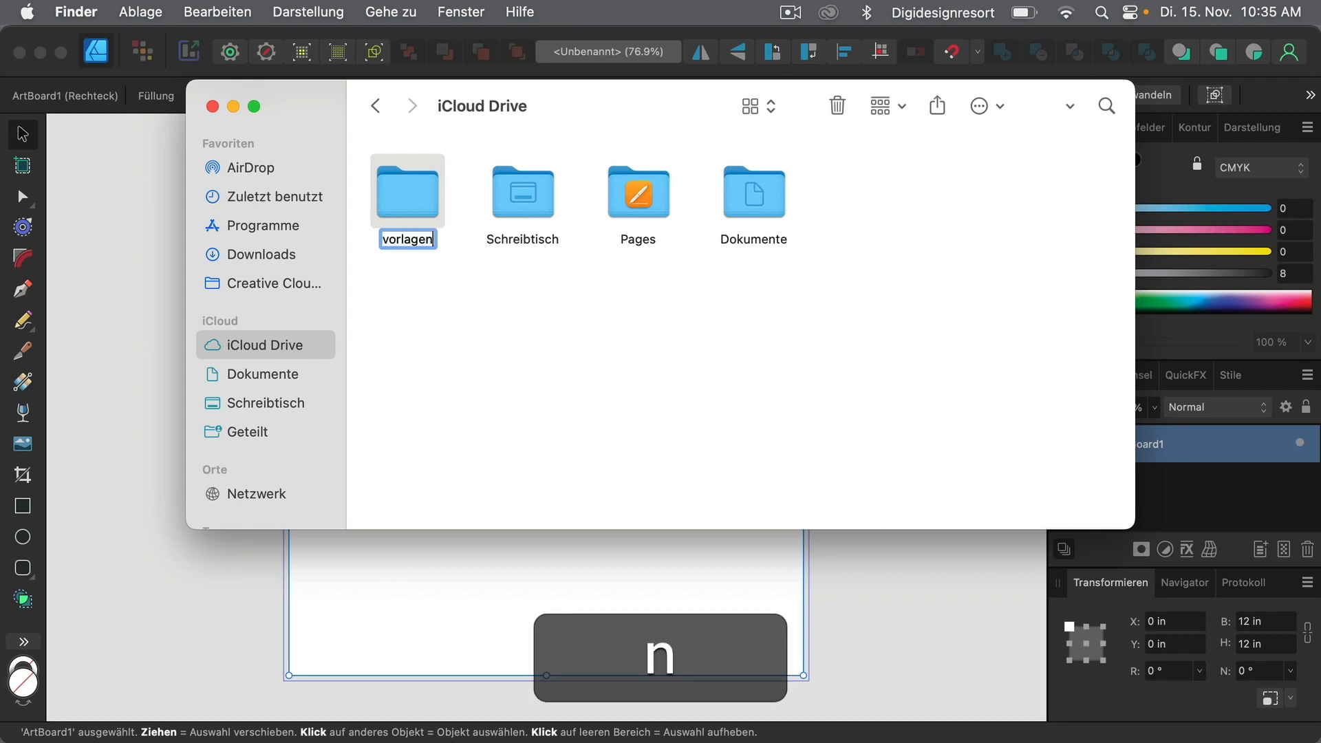
pyautogui.press('Return')
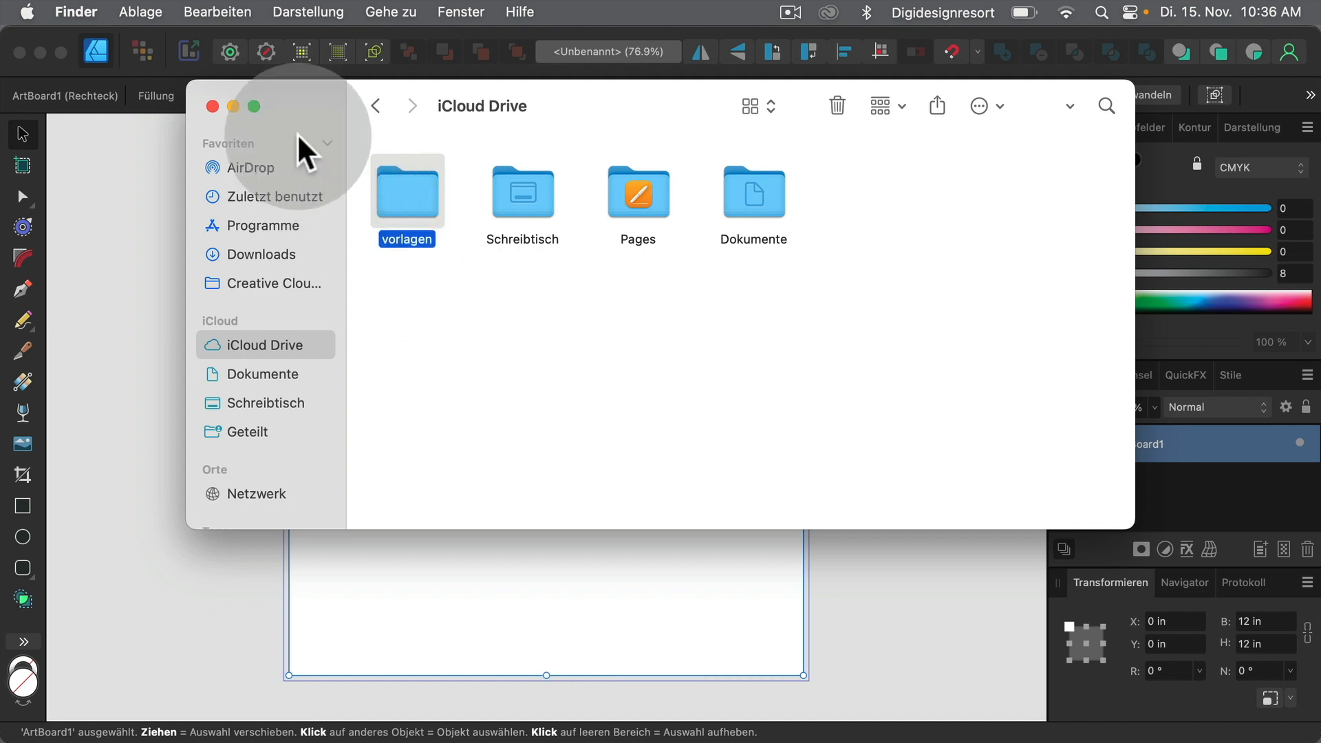
# Return to Affinity Designer 2 and export the document as a template named 12x12 into the vorlagen folder on iCloud Drive.
pyautogui.click(138, 141)
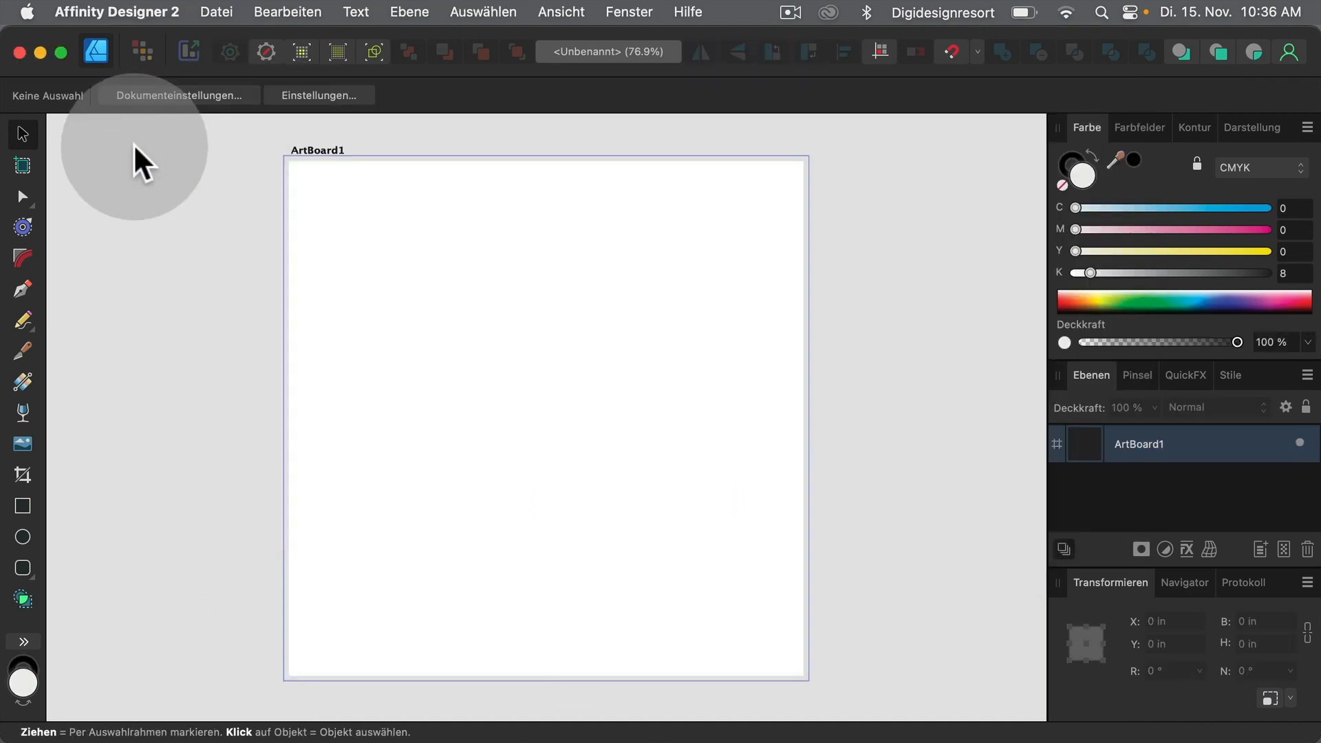
pyautogui.click(215, 11)
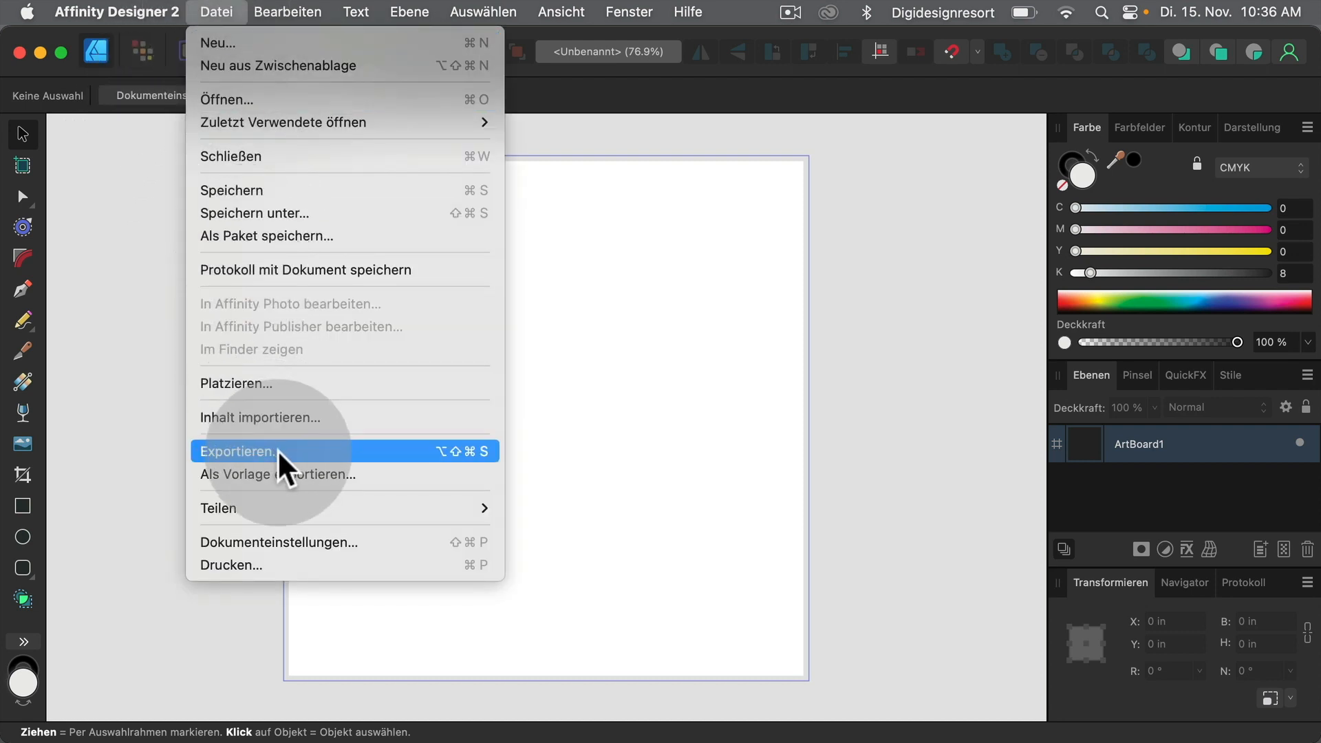
pyautogui.click(337, 477)
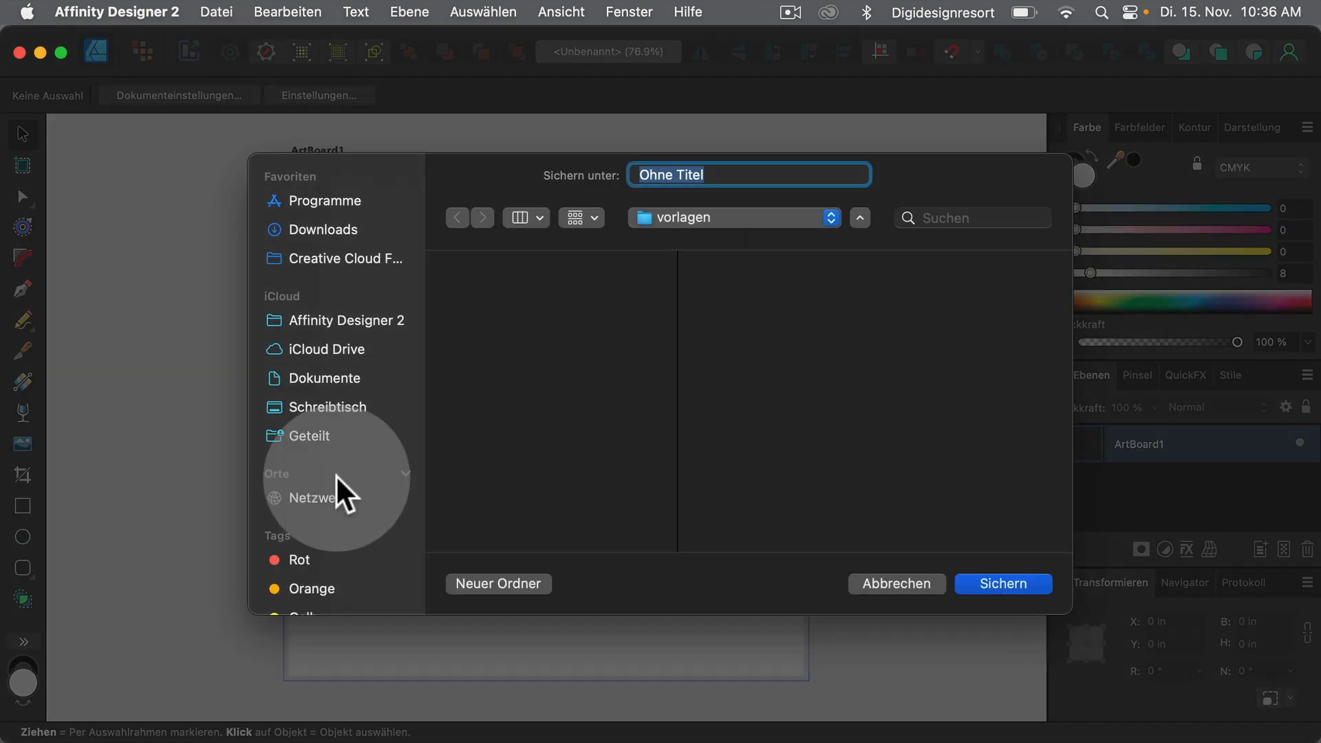
pyautogui.click(323, 349)
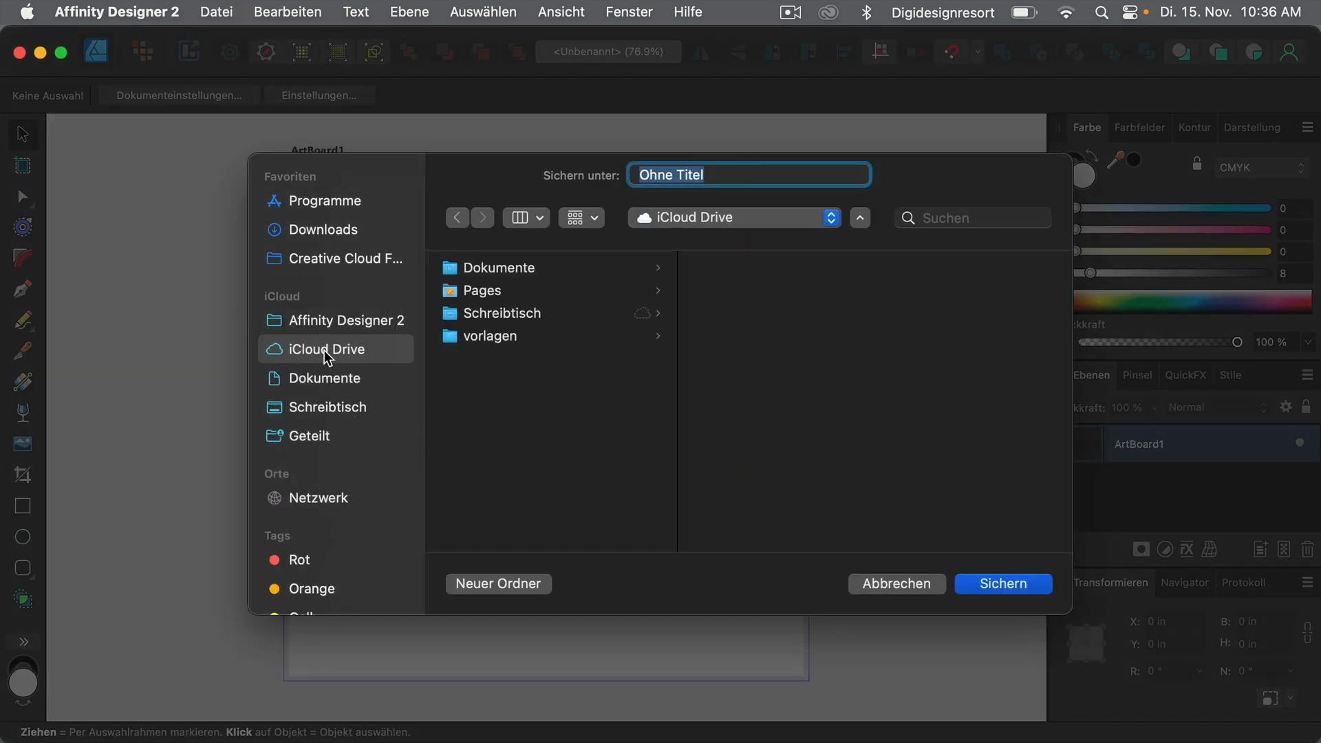
pyautogui.click(501, 336)
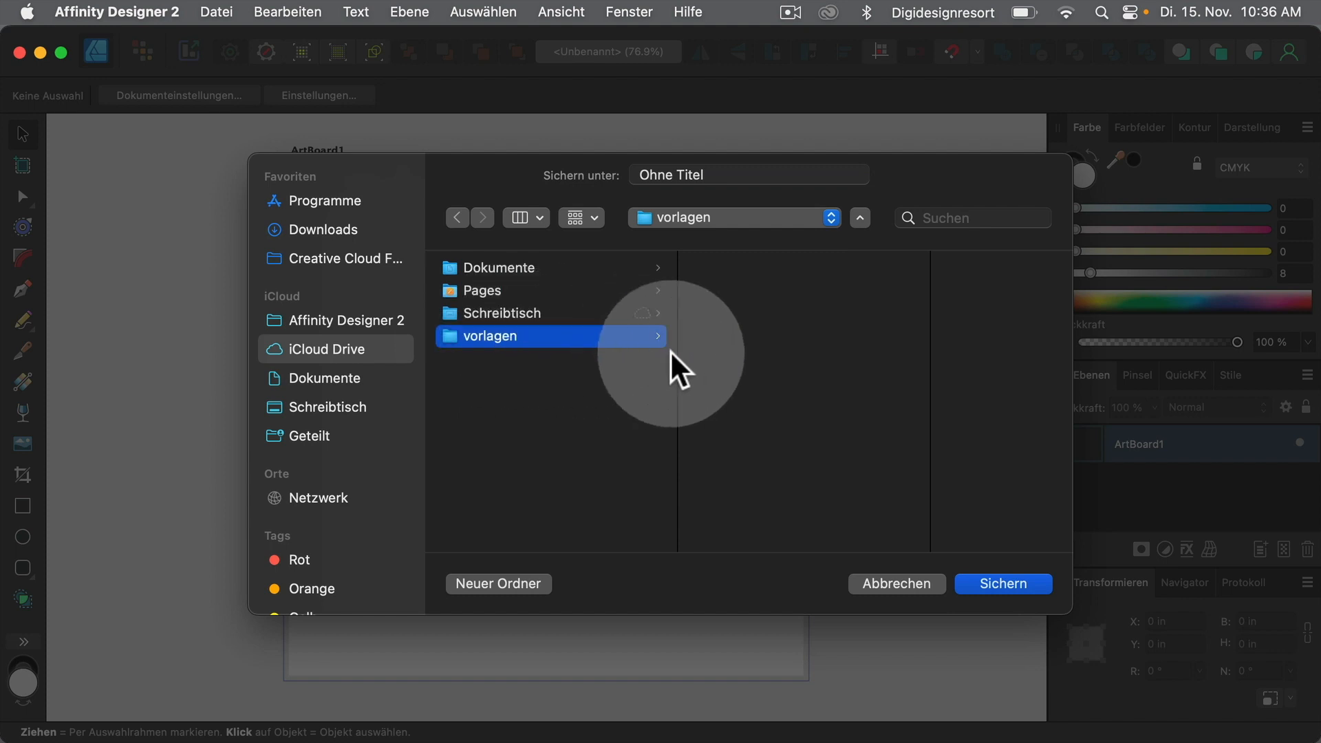
pyautogui.click(637, 176)
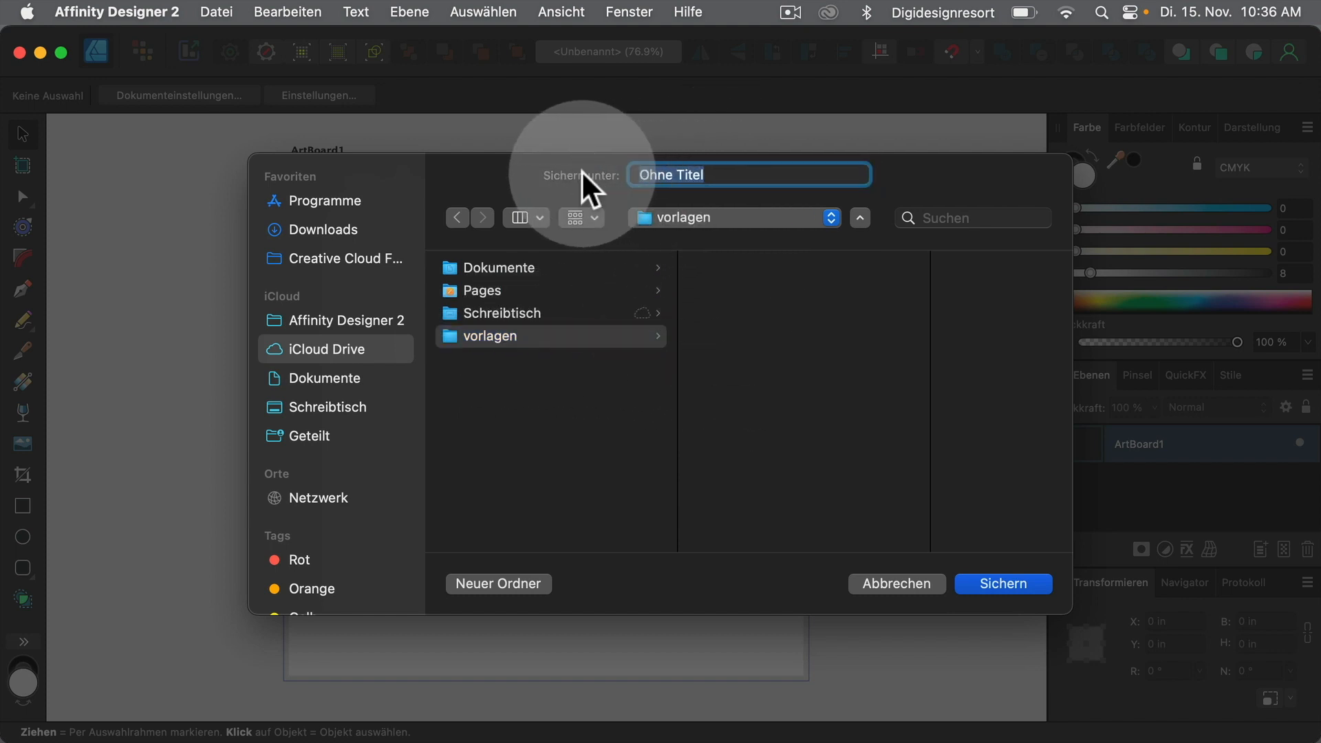
pyautogui.write('12x12')
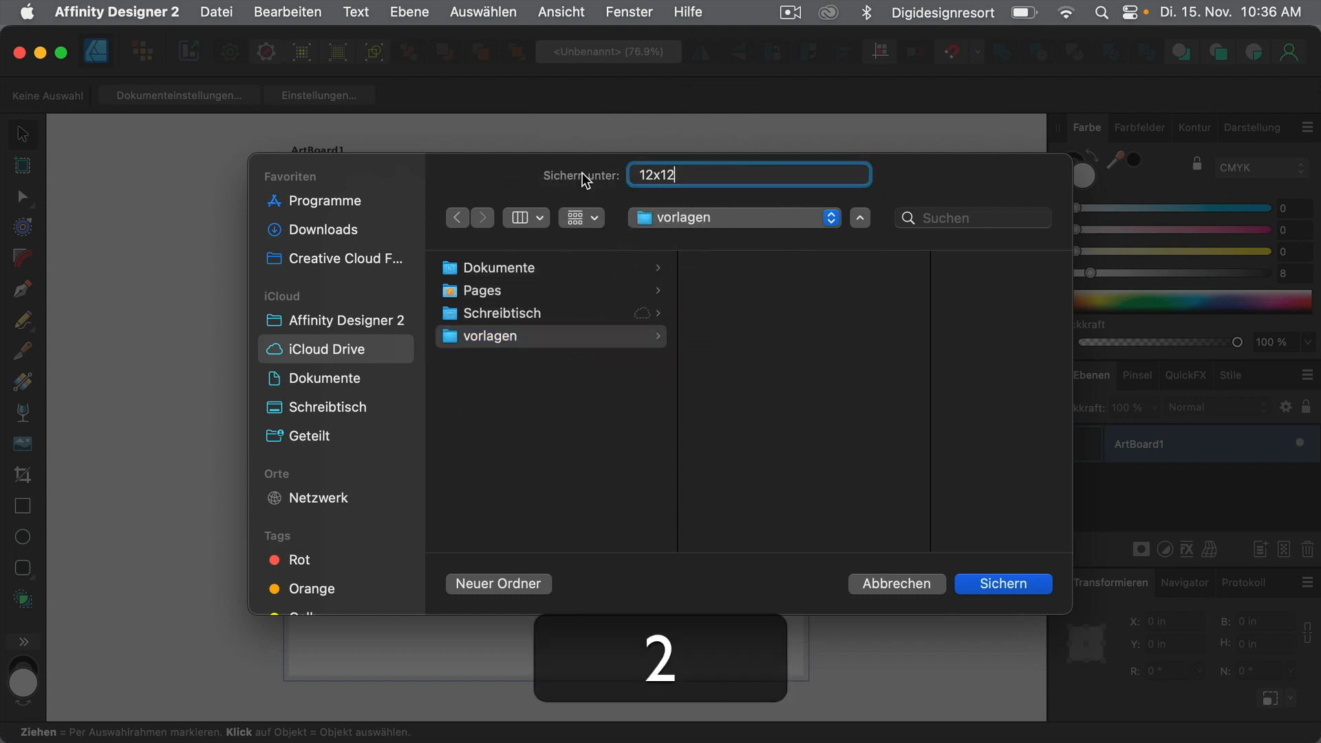
pyautogui.click(1012, 583)
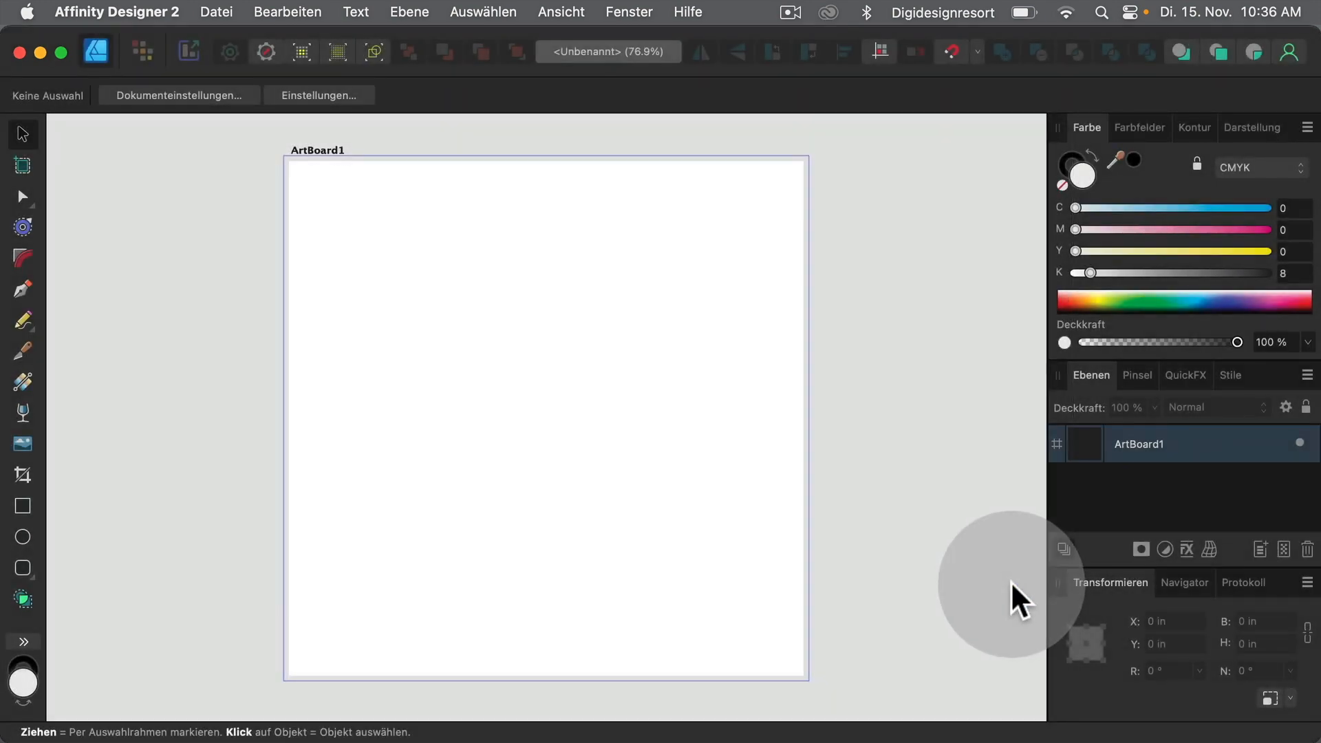
# Add the vorlagen folder to the templates of the new document dialog and select it to show its contents.
pyautogui.click(206, 11)
pyautogui.click(211, 39)
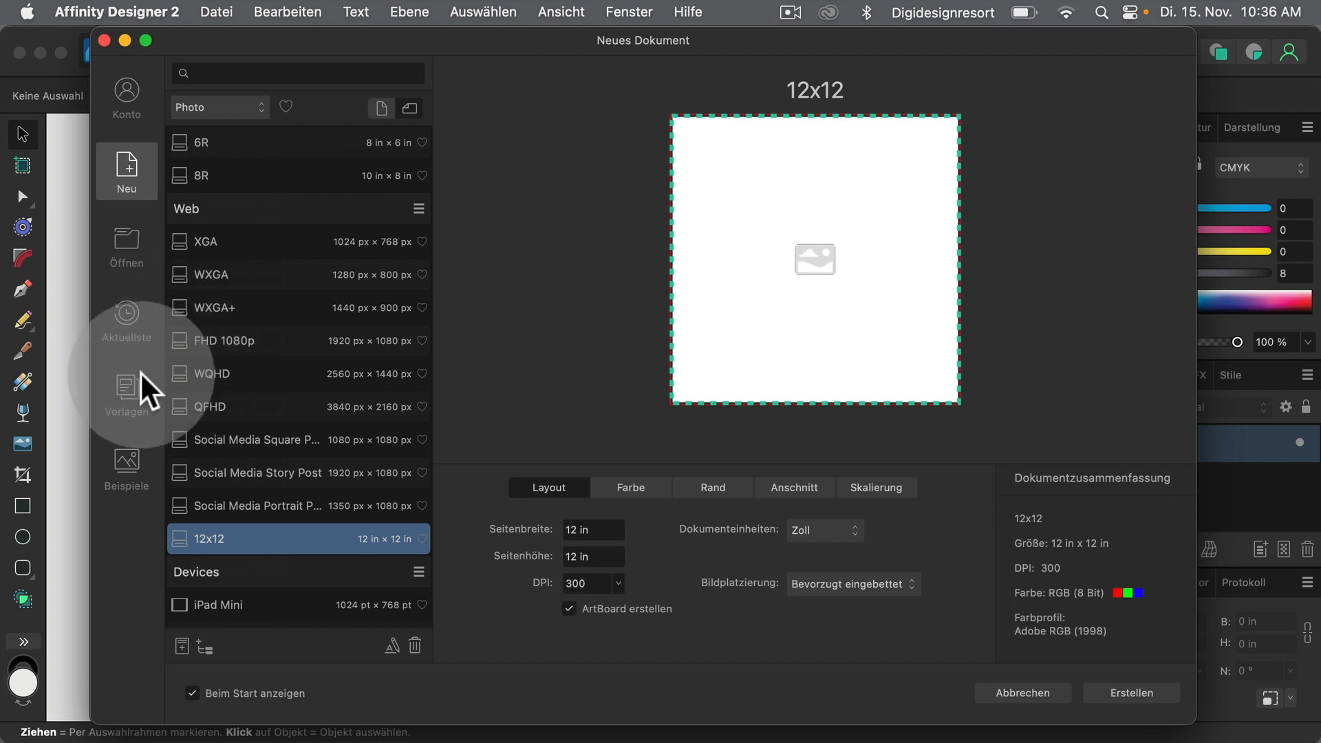
pyautogui.click(129, 389)
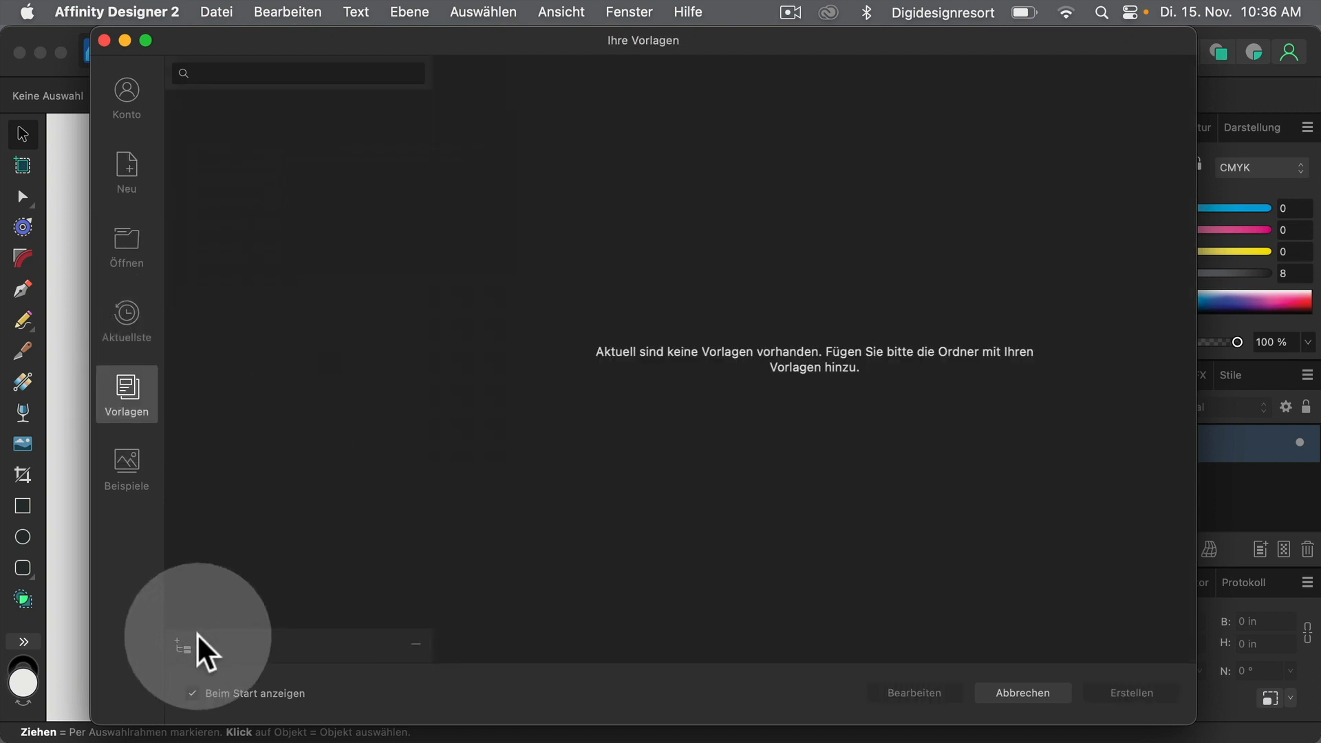
pyautogui.click(180, 642)
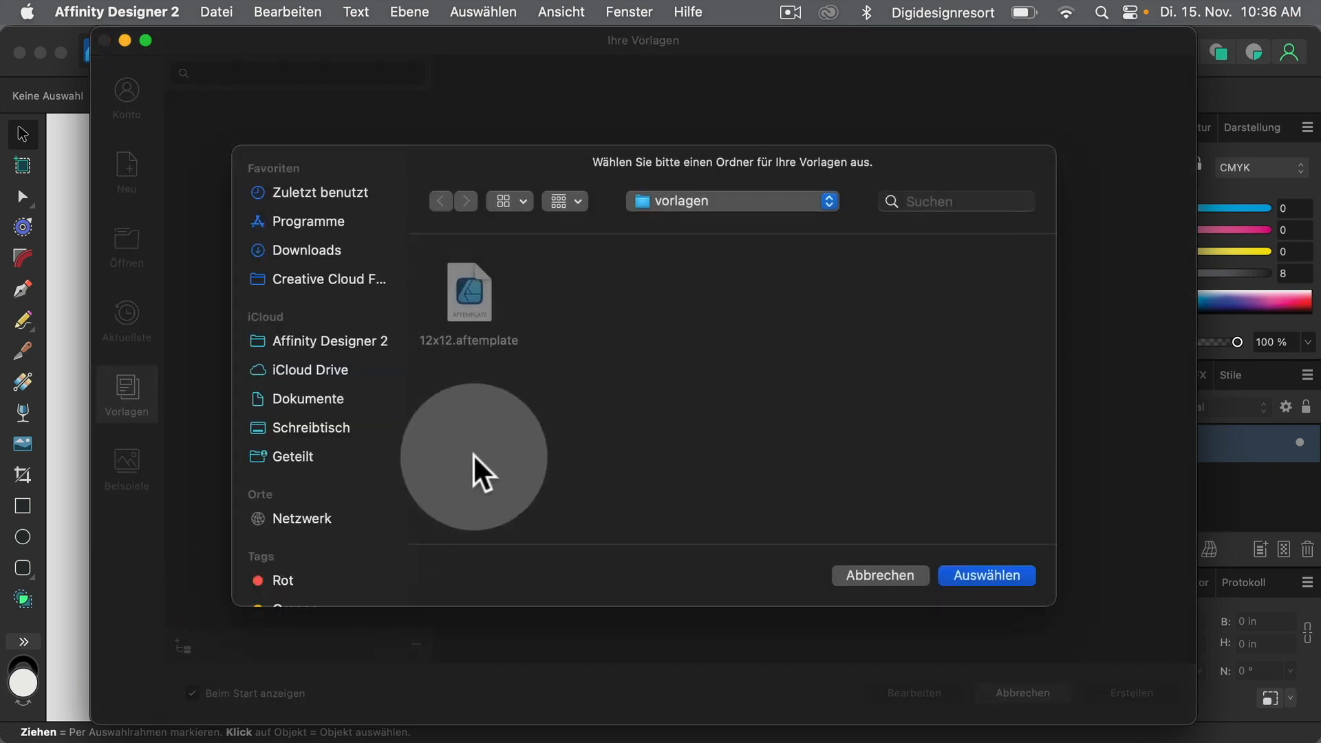
pyautogui.scroll(-1, 570, 348)
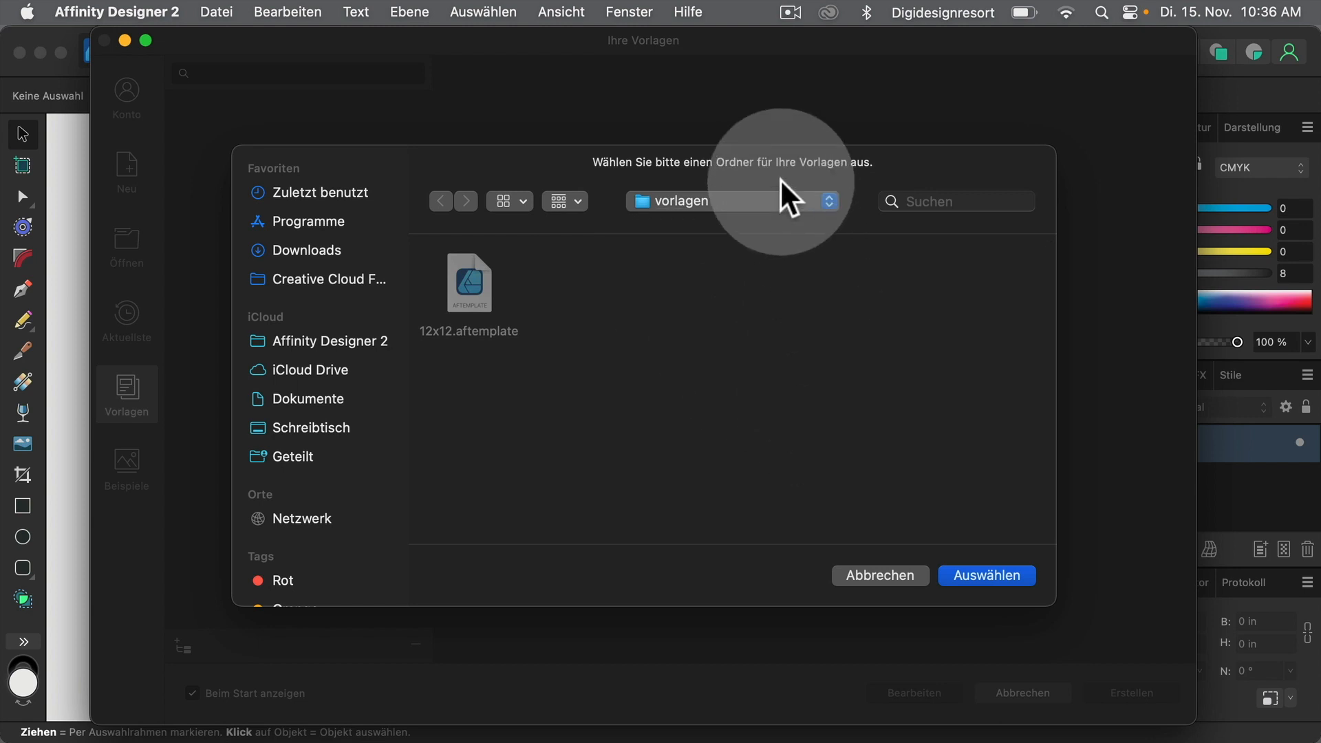
pyautogui.click(772, 200)
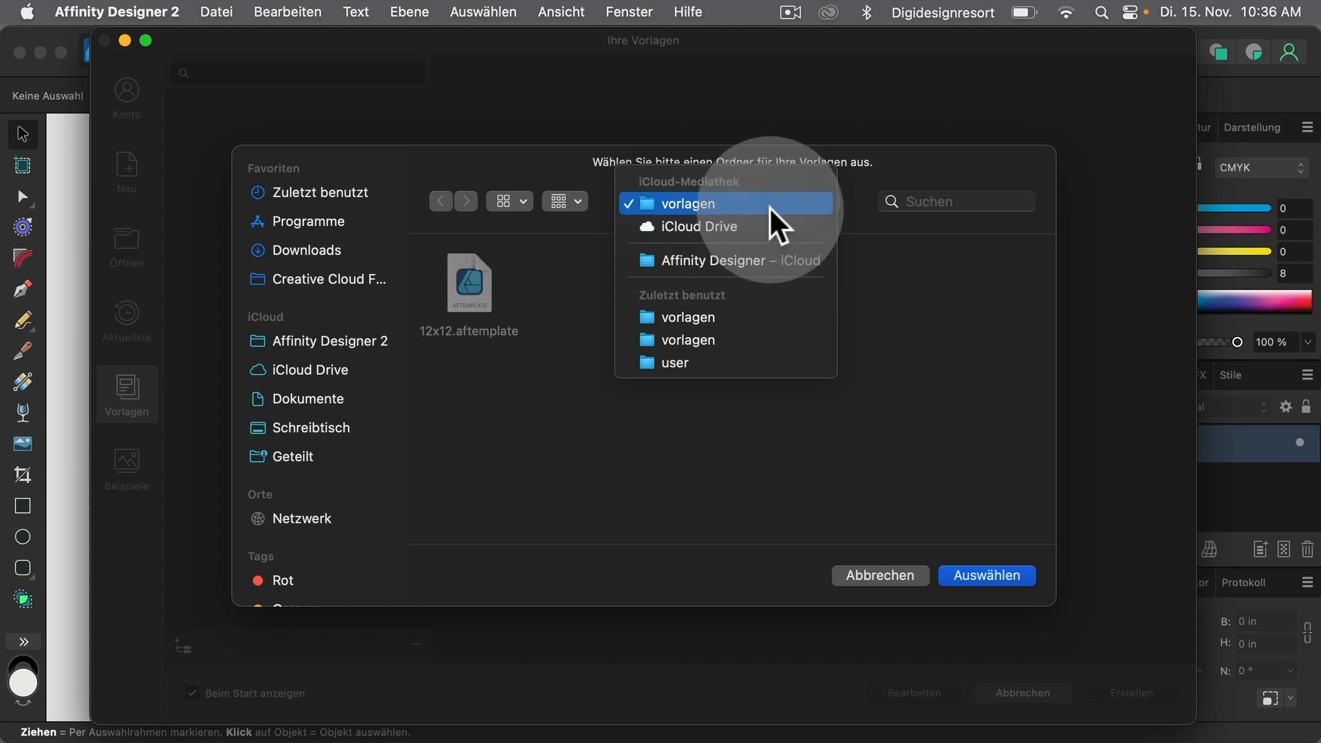
pyautogui.click(769, 206)
pyautogui.click(991, 575)
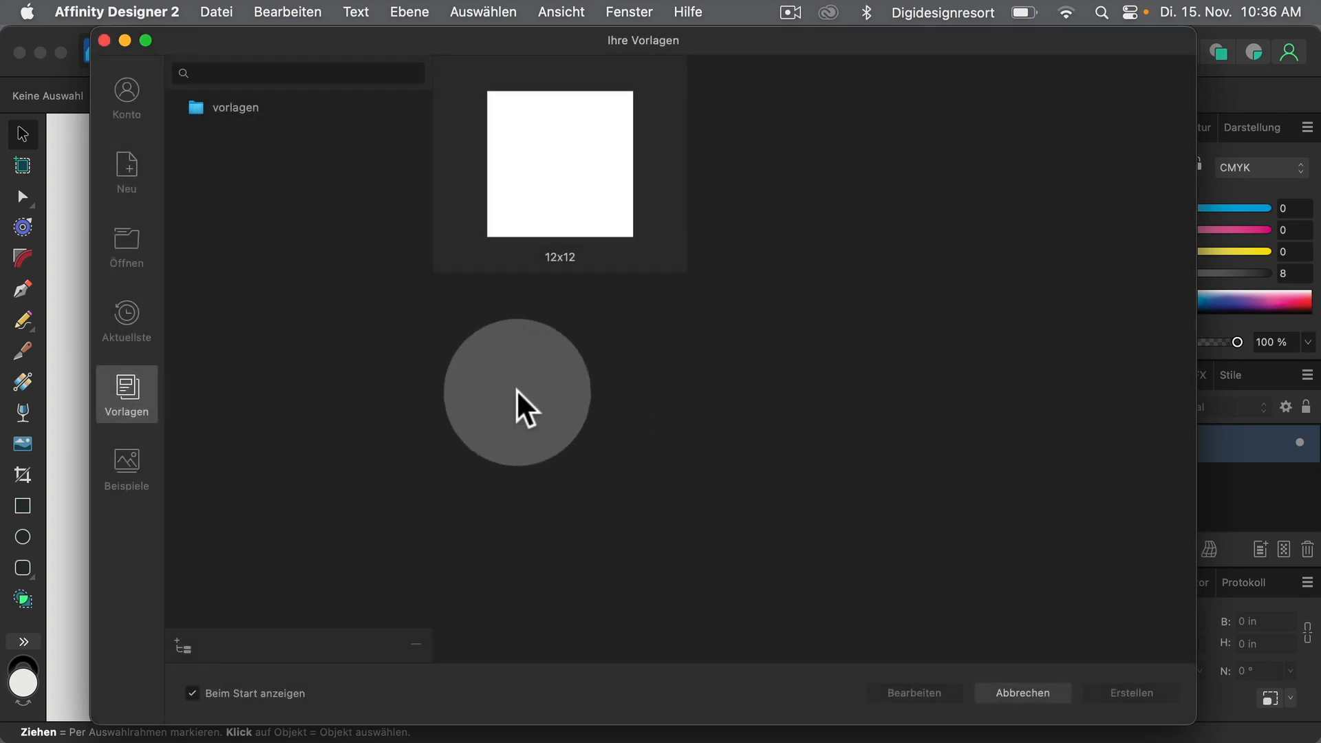
pyautogui.click(254, 103)
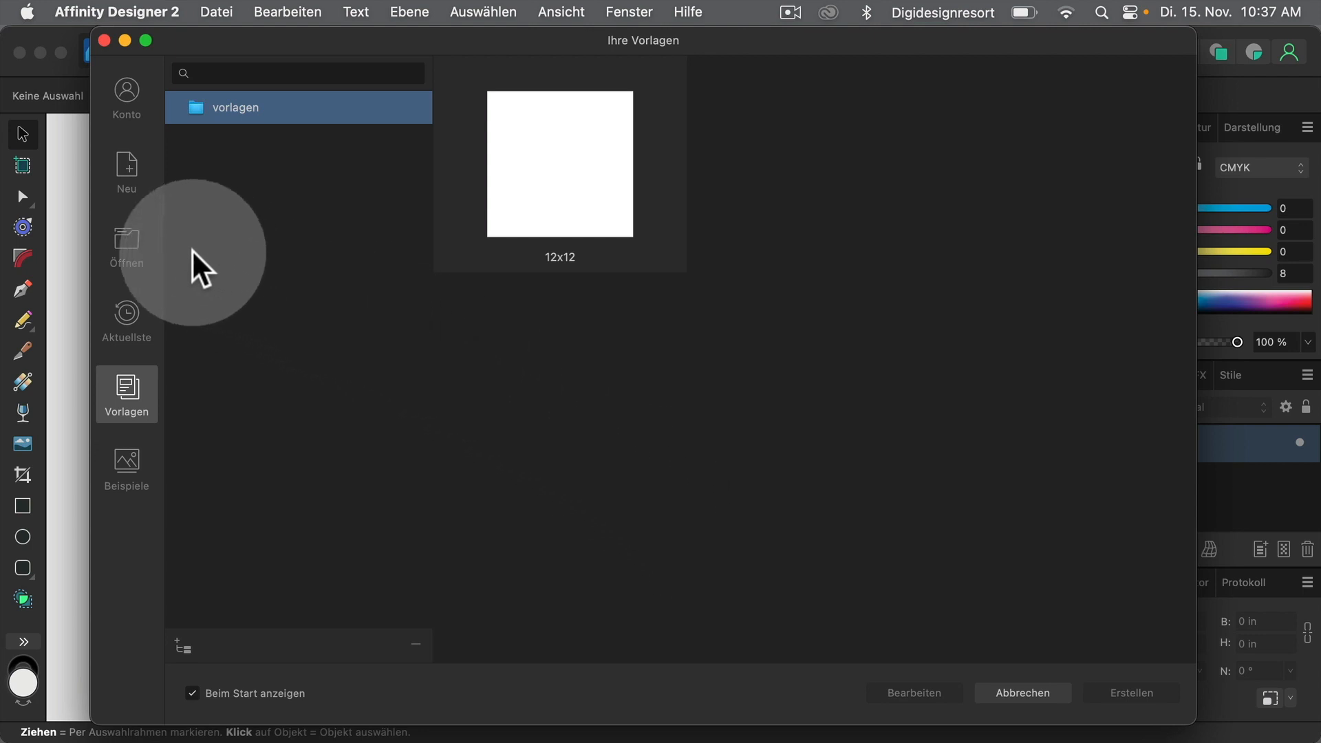
# Review the folder locations offered for opening a file, cancel without opening anything, and view the recently used files.
pyautogui.click(134, 241)
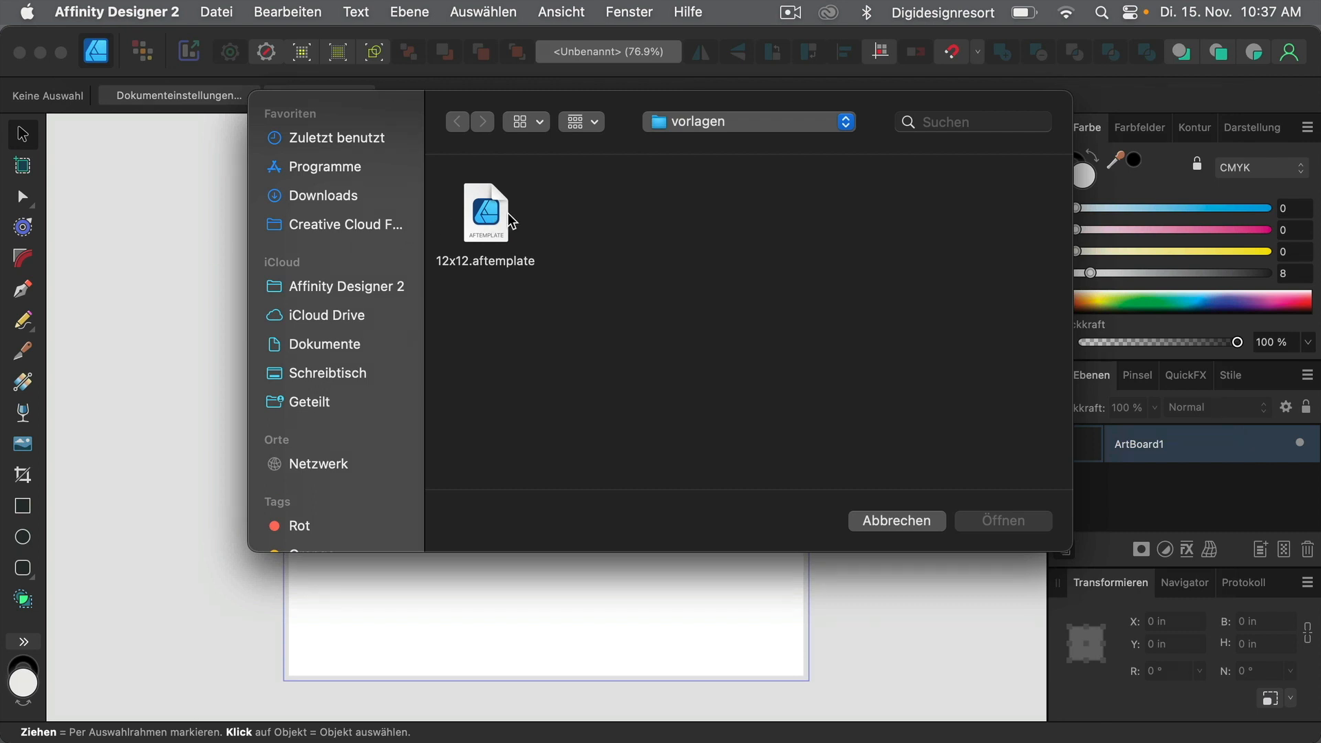
pyautogui.click(698, 119)
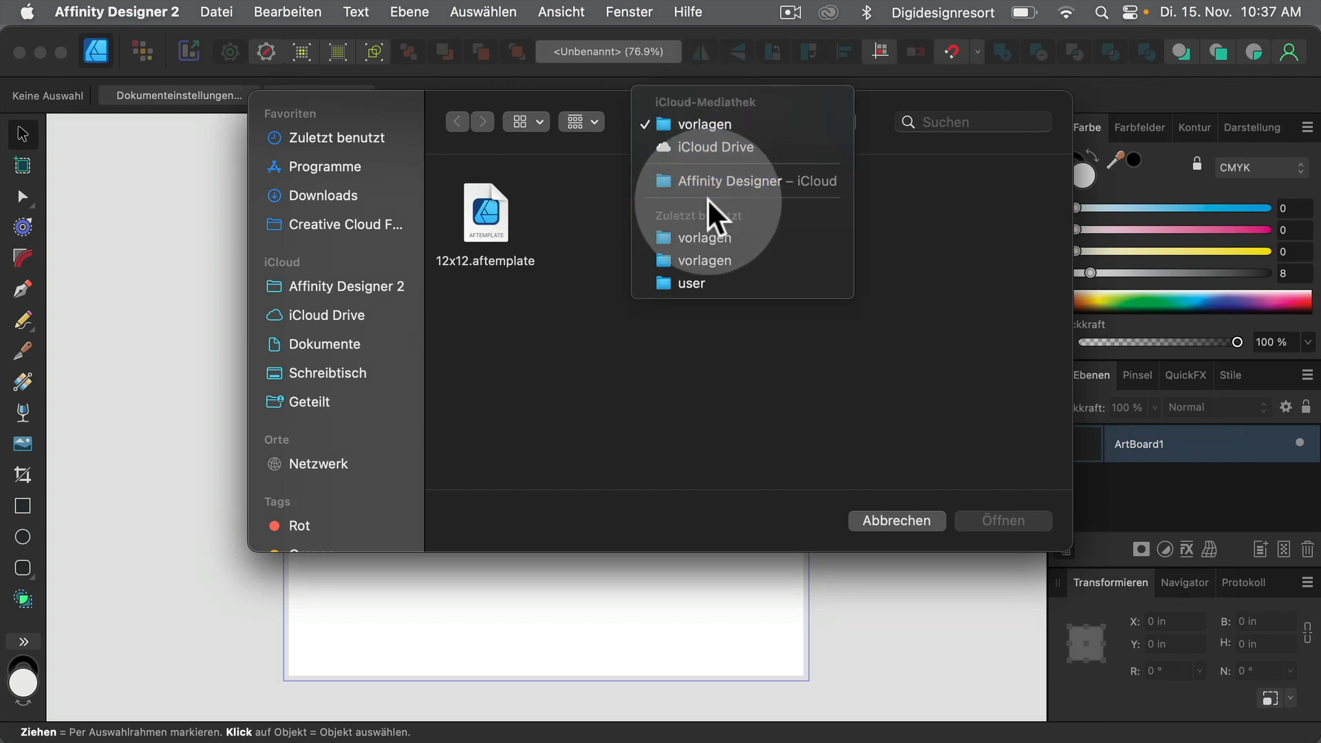
pyautogui.click(683, 123)
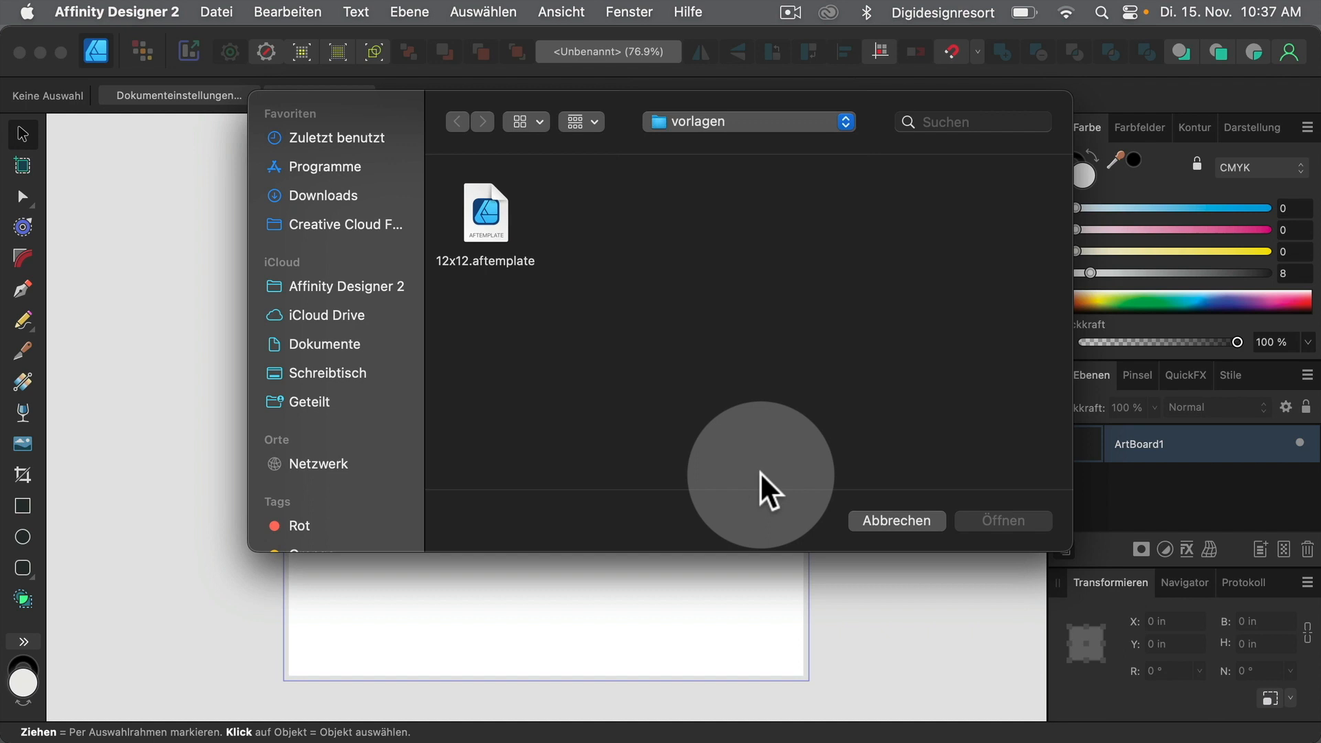
pyautogui.click(892, 516)
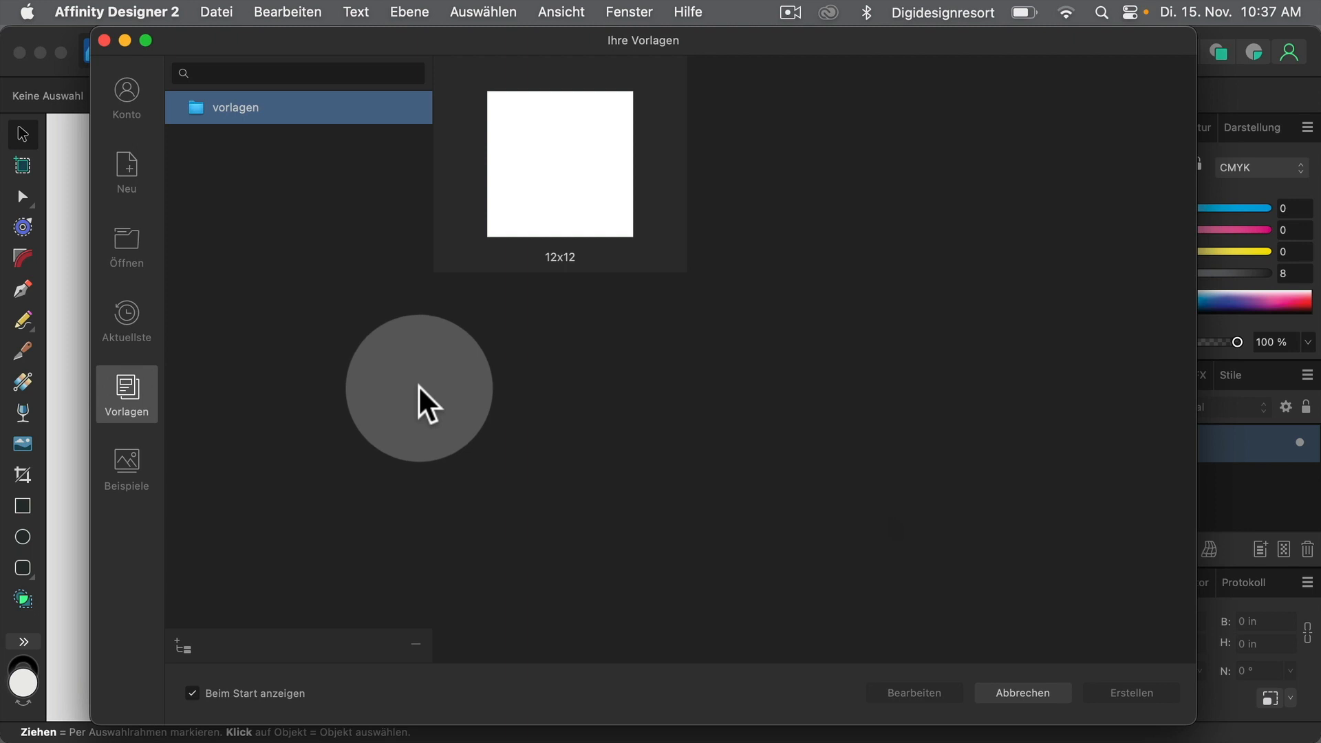
pyautogui.click(127, 319)
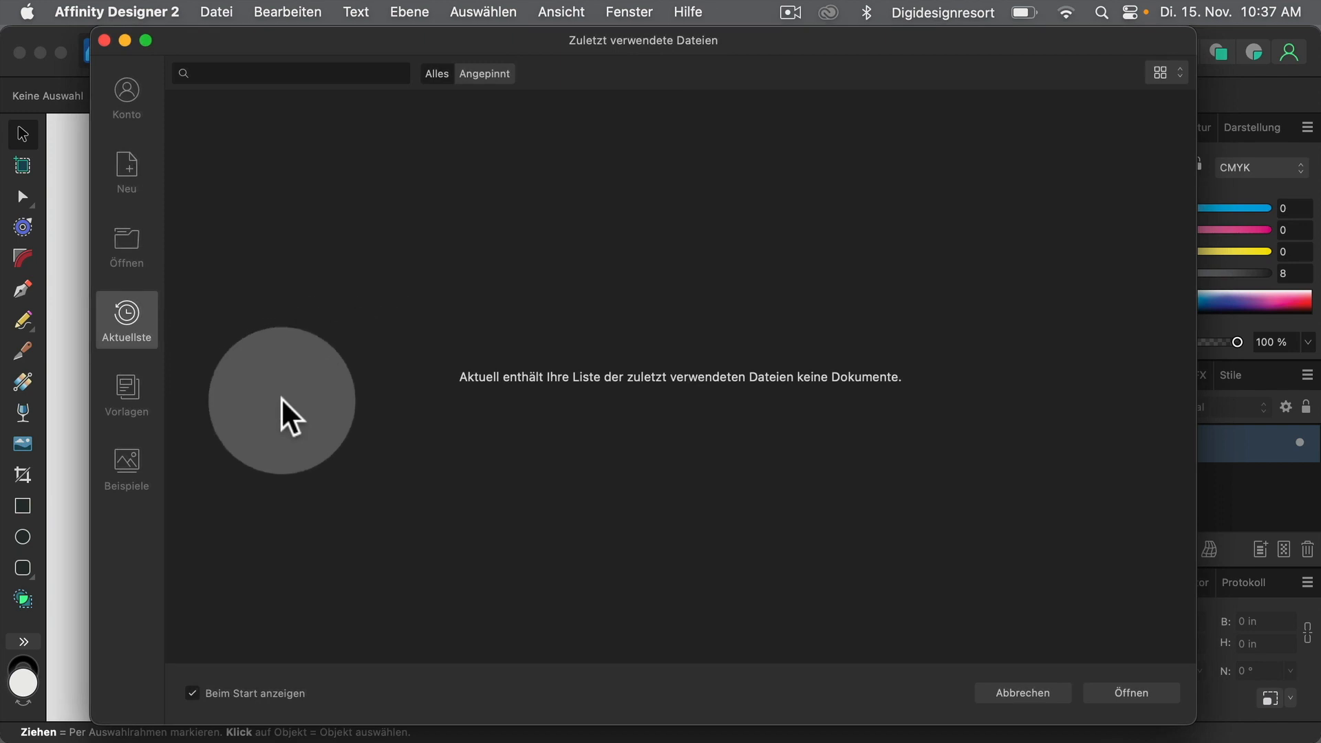
# Download the sample artwork "What are you waiting for?" and open it as a document.
pyautogui.click(135, 447)
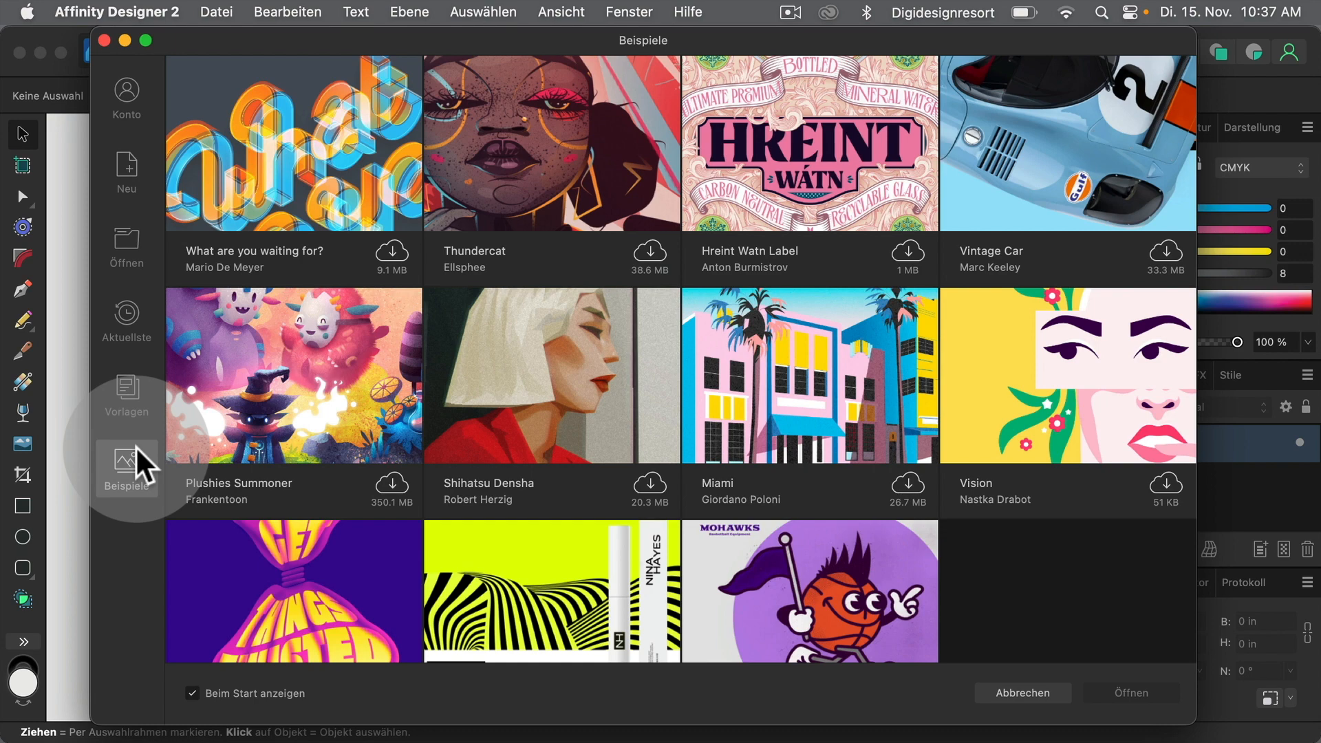
pyautogui.click(391, 254)
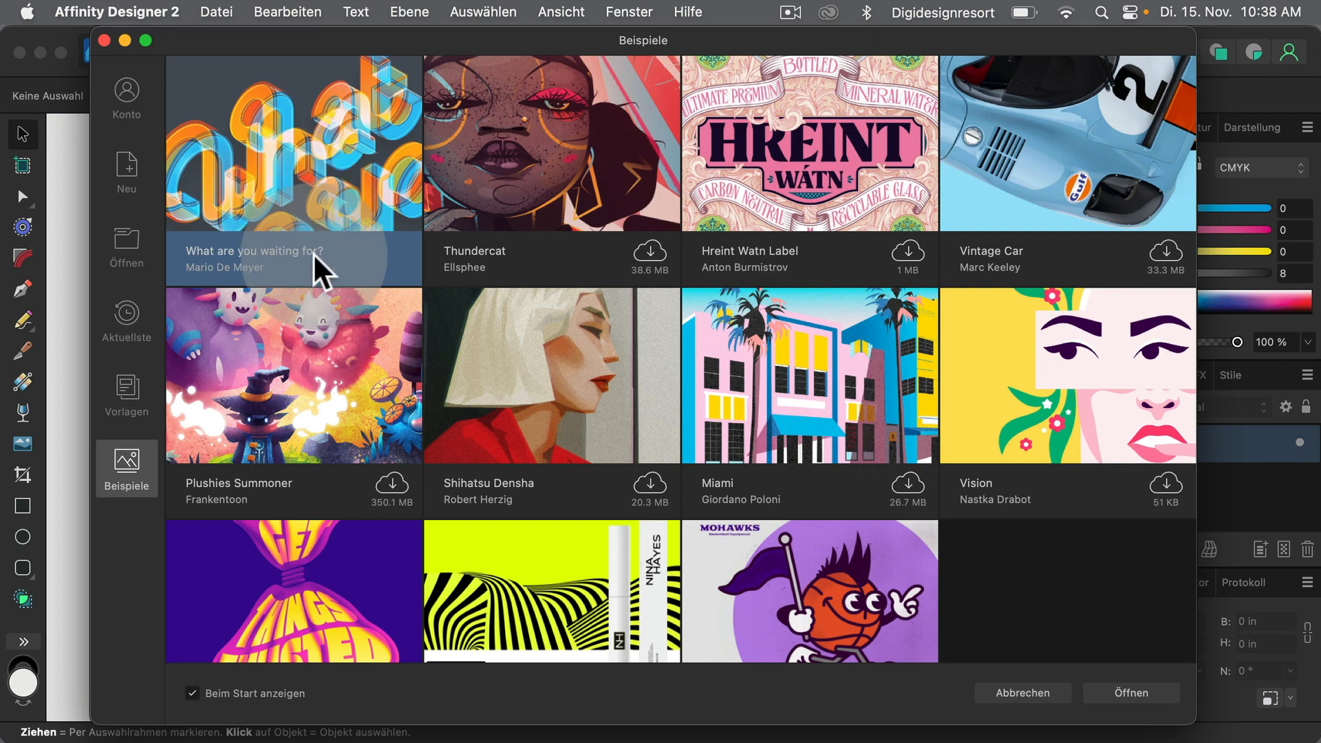
pyautogui.click(1146, 693)
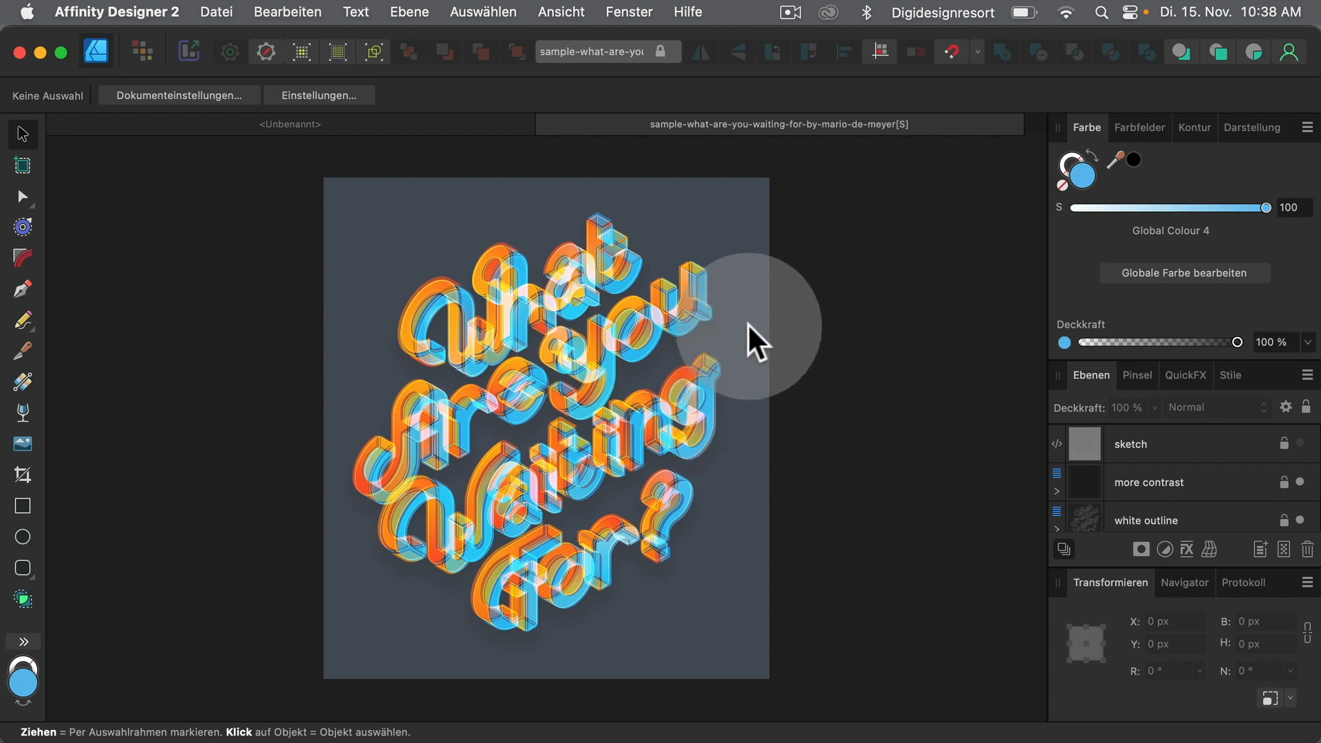
# Close the sample artwork document and bring up the new document dialog again.
pyautogui.click(547, 124)
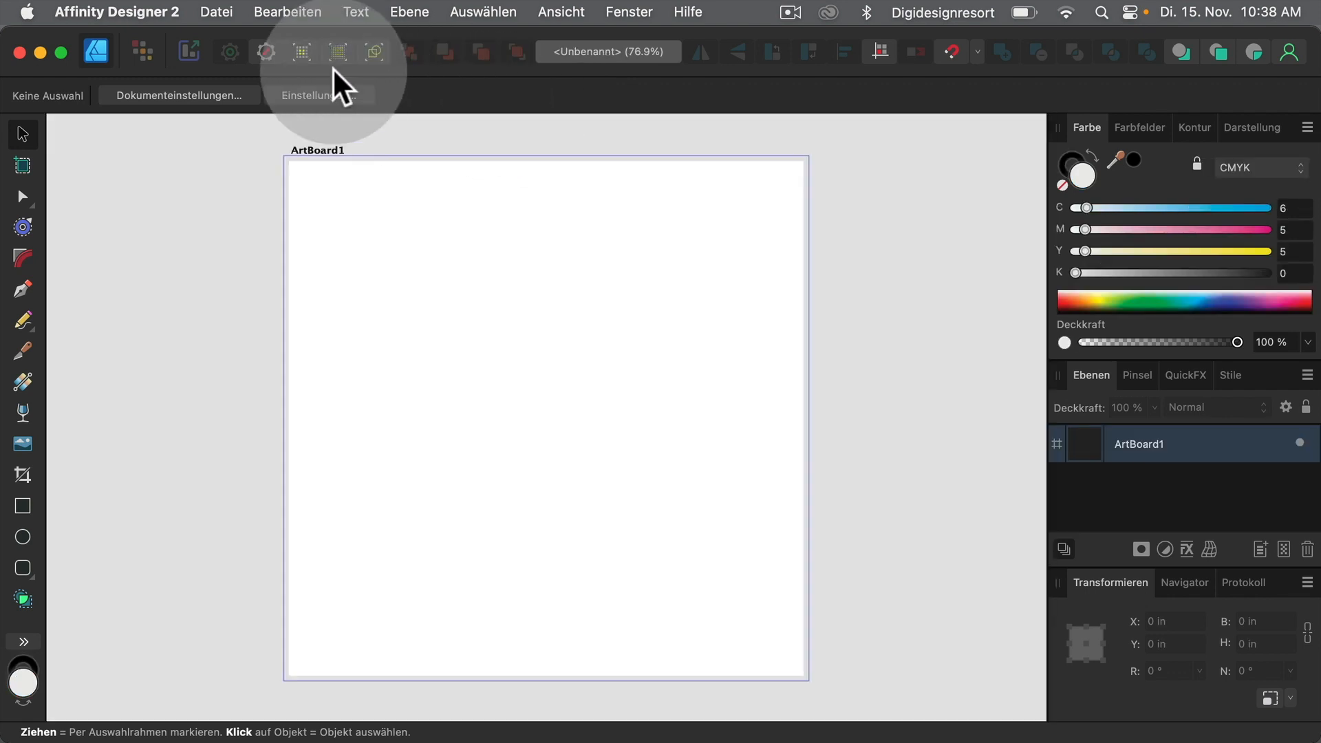
pyautogui.click(219, 12)
pyautogui.click(230, 45)
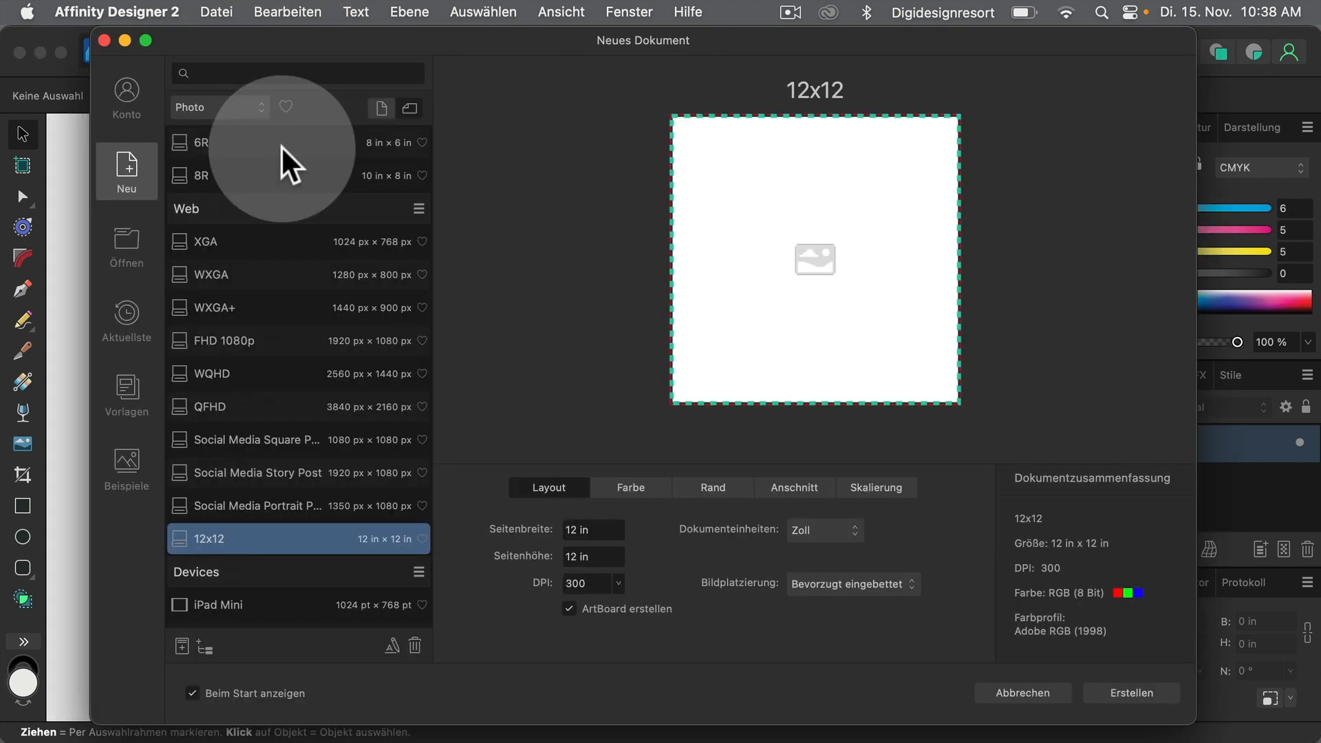